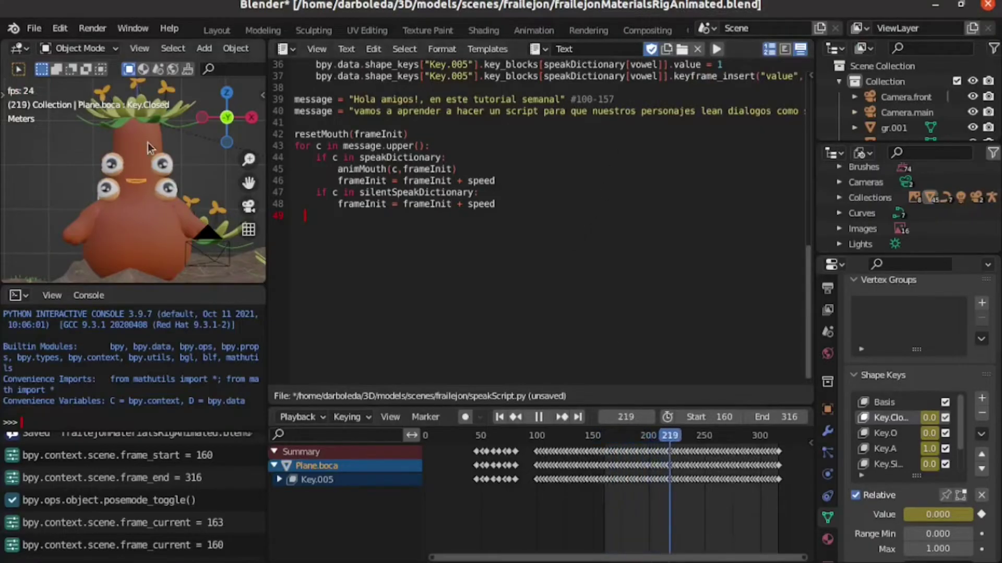
# Zoom the viewport in close on the character's face in front orthographic view.
pyautogui.moveTo(146, 177); pyautogui.dragTo(155, 164, button='middle')
pyautogui.scroll(3, 154, 165)
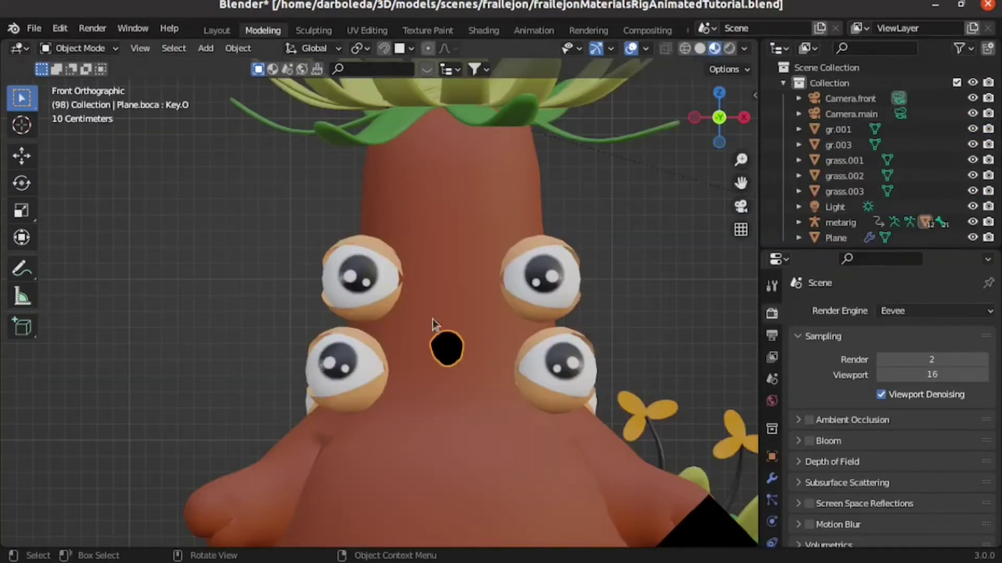
# Show the mouth shape keys and preview Key.O, Key.U and Key.E, leaving all at 0.
pyautogui.scroll(-3, 768, 446)
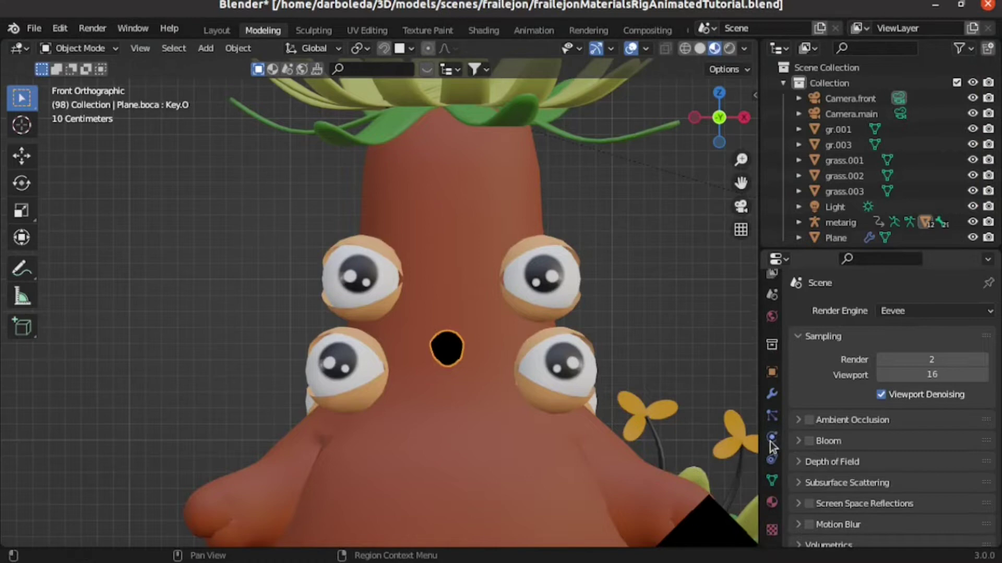
pyautogui.click(771, 480)
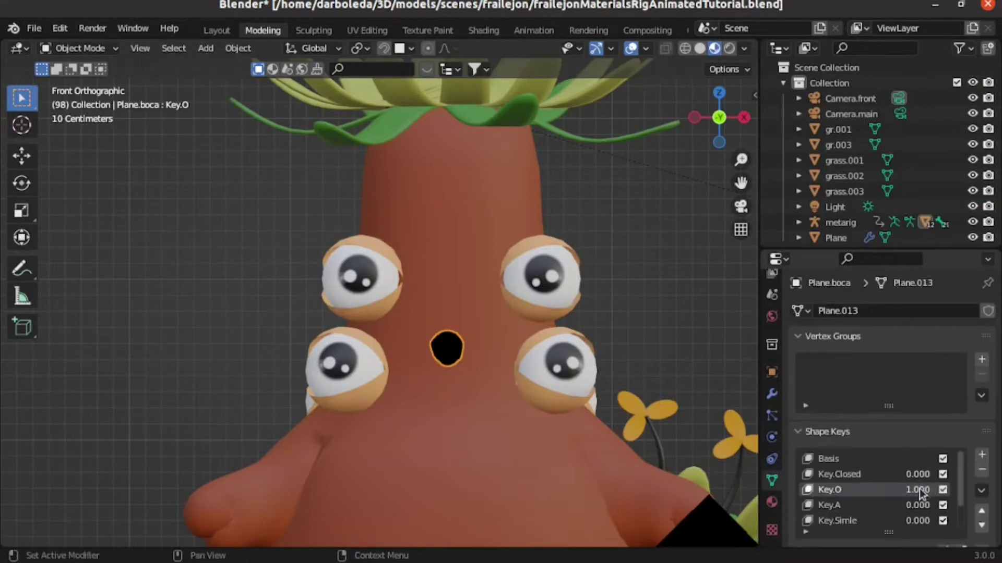
pyautogui.moveTo(919, 488); pyautogui.dragTo(887, 488)
pyautogui.scroll(-1, 919, 522)
pyautogui.moveTo(919, 520)
pyautogui.mouseDown()
pyautogui.moveTo(960, 521)
pyautogui.moveTo(908, 521)
pyautogui.mouseUp()
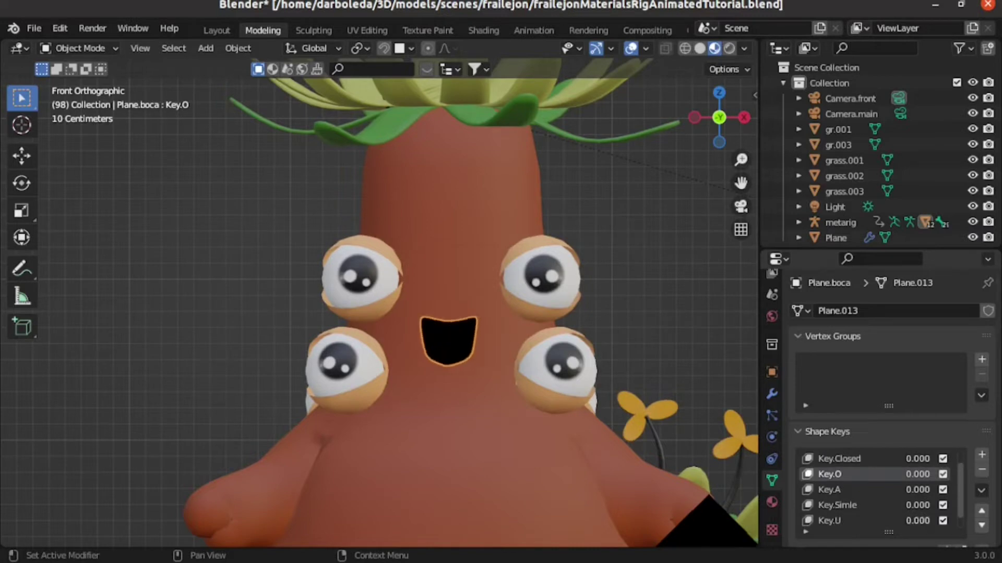
pyautogui.scroll(-1, 905, 497)
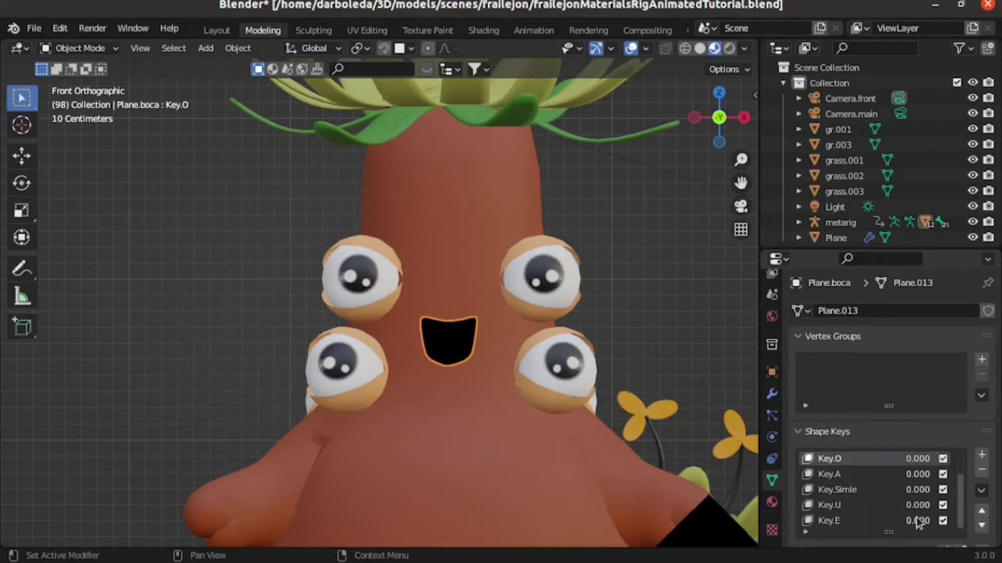
pyautogui.moveTo(917, 520)
pyautogui.mouseDown()
pyautogui.moveTo(960, 520)
pyautogui.moveTo(887, 521)
pyautogui.mouseUp()
pyautogui.scroll(2, 911, 501)
pyautogui.scroll(-3, 634, 30)
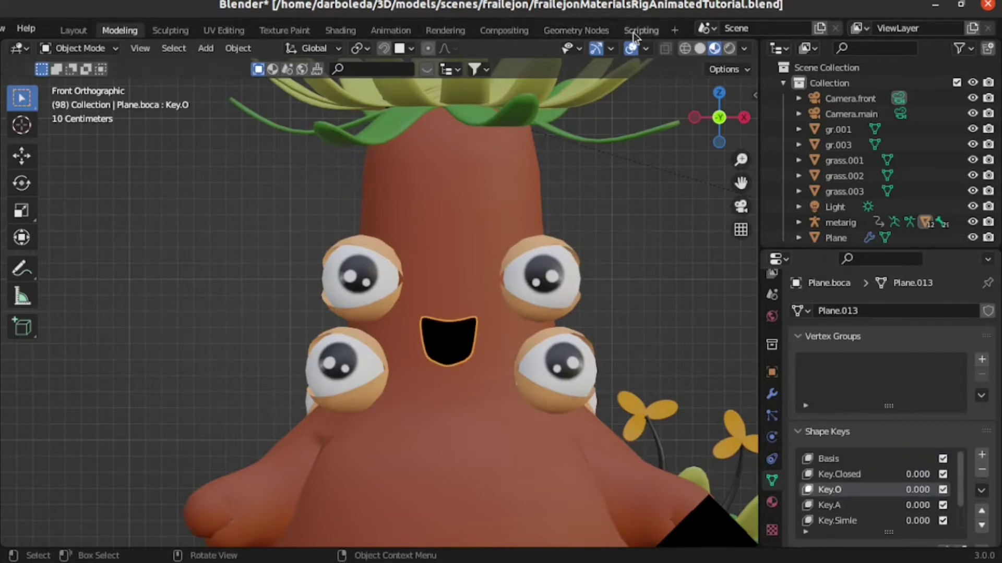
# Switch to the Scripting workspace and create a new empty text block, Text.003.
pyautogui.click(632, 31)
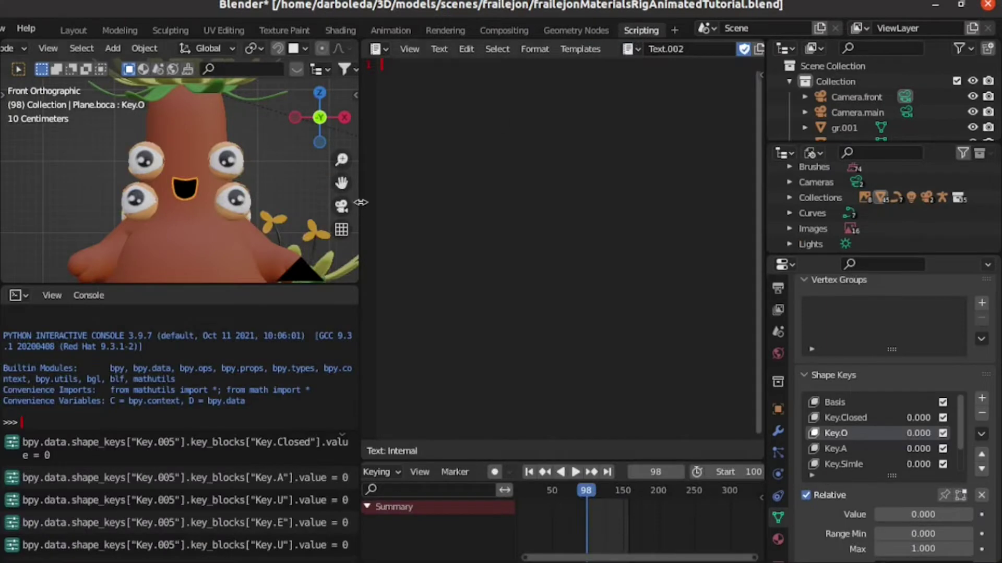
pyautogui.click(439, 49)
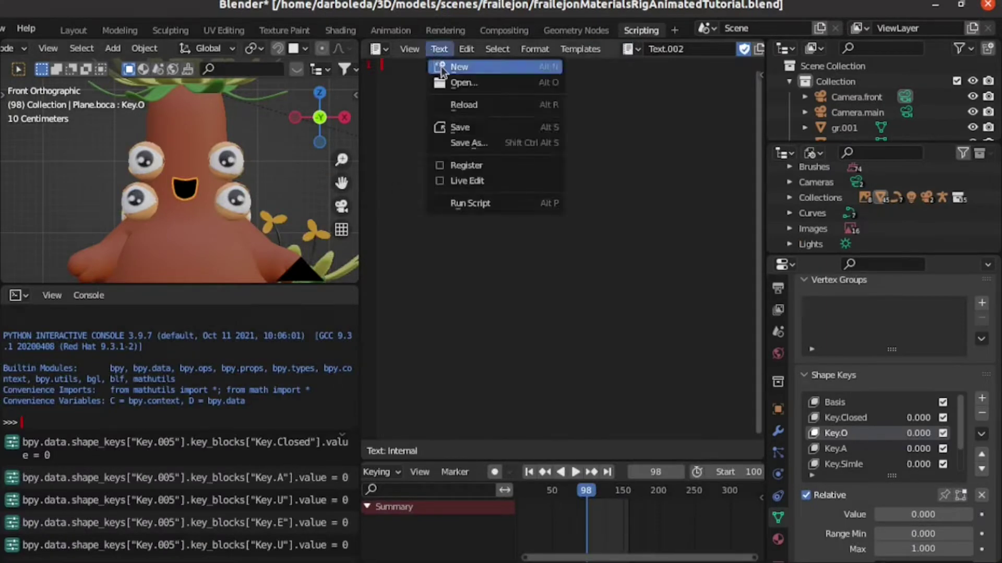
pyautogui.click(442, 68)
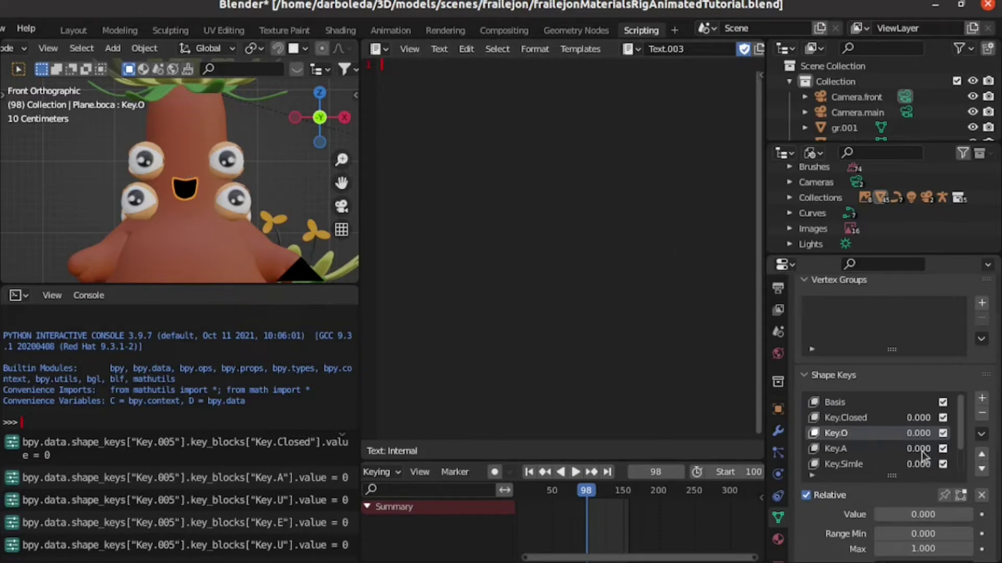
# Set the Key.O shape key value to 1.
pyautogui.doubleClick(919, 436)
pyautogui.write('0.0')
pyautogui.press('BackSpace')
pyautogui.press('BackSpace')
pyautogui.press('BackSpace')
pyautogui.write('1')
pyautogui.press('Return')
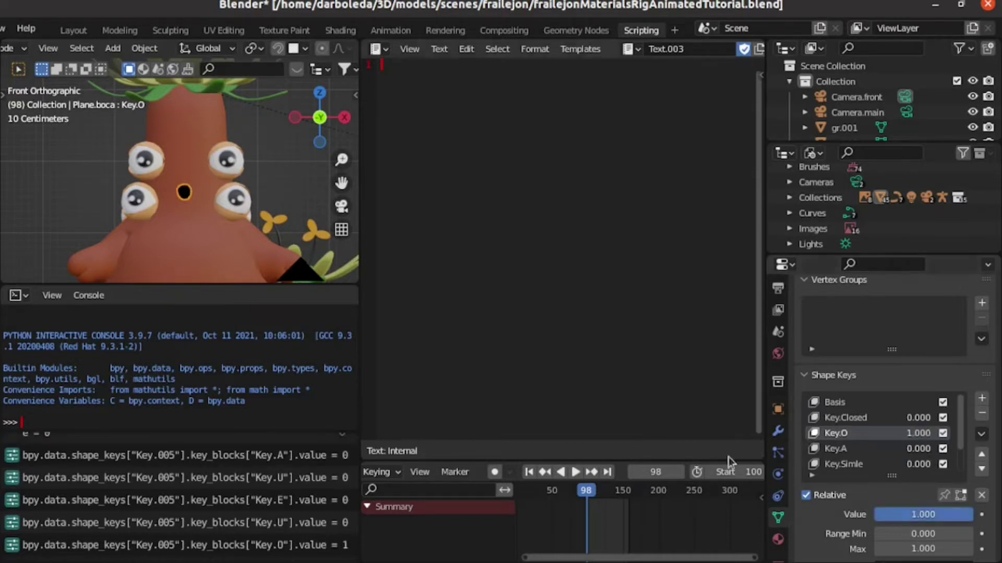
# Copy the logged Key.O = 1 Python line from the Info log into Text.003.
pyautogui.click(248, 542)
pyautogui.rightClick(237, 554)
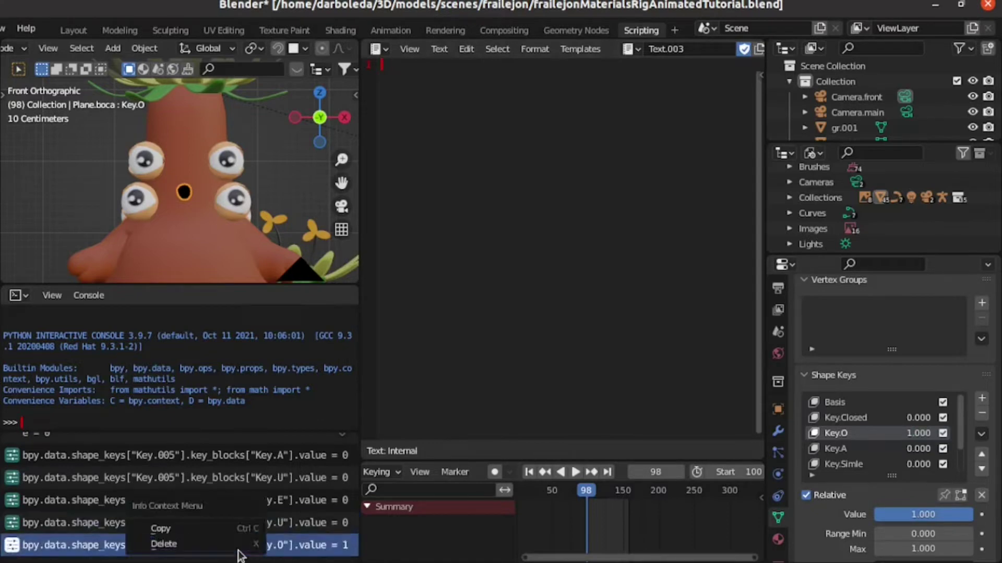
pyautogui.click(221, 531)
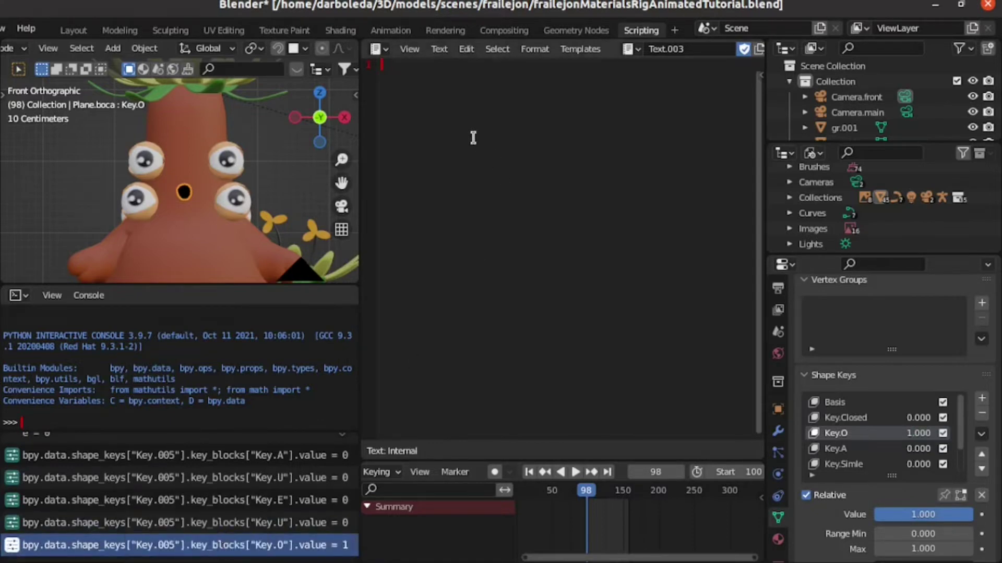
pyautogui.write('bpy.data.shape_keys["Key.005"].key_blocks["Key.O"].value = 1')
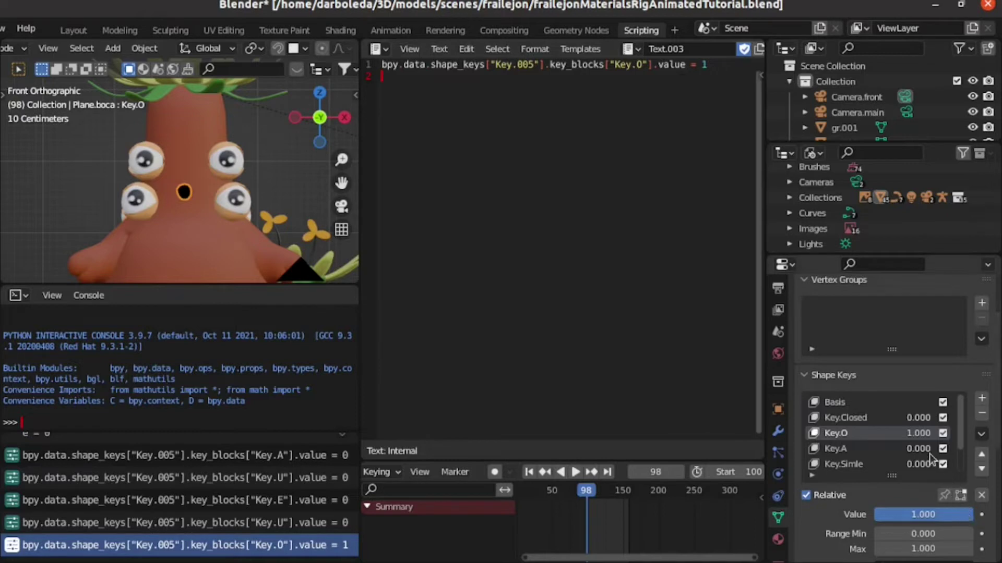
# Set the Key.O shape key value back to 0.
pyautogui.click(915, 433)
pyautogui.write('0')
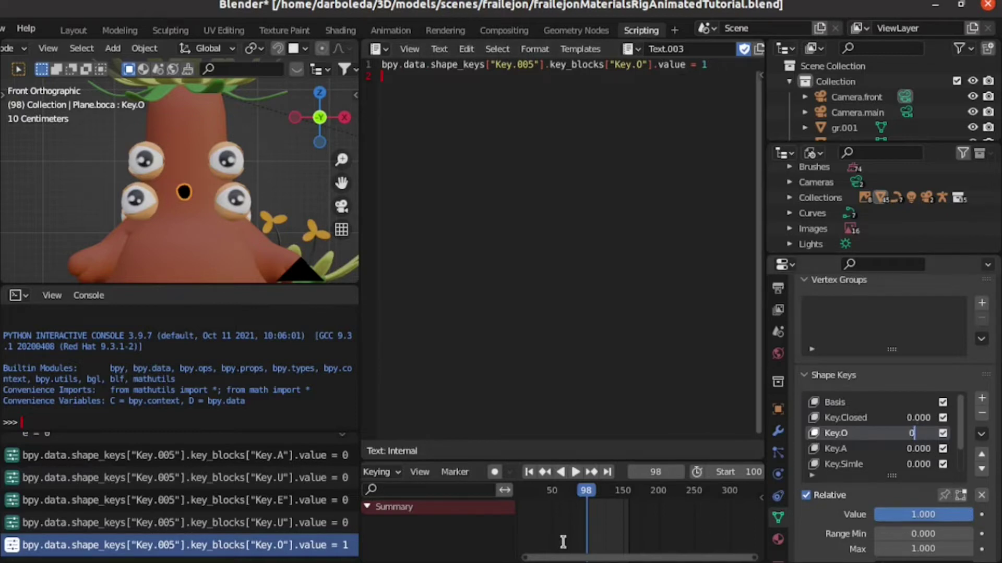
pyautogui.press('Return')
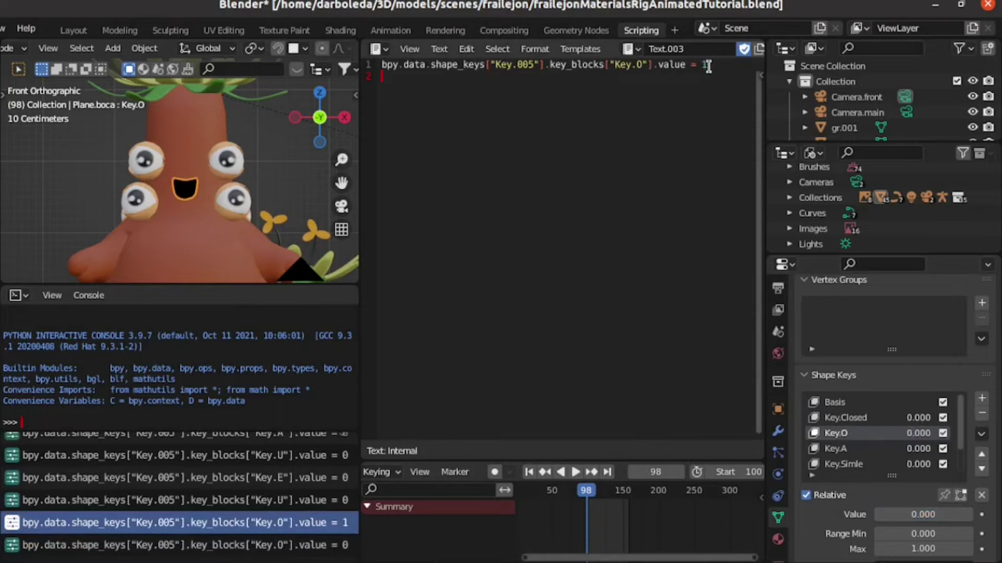
# Paste the logged Key.O = 0 line as the script's second line and widen the editor.
pyautogui.click(320, 548)
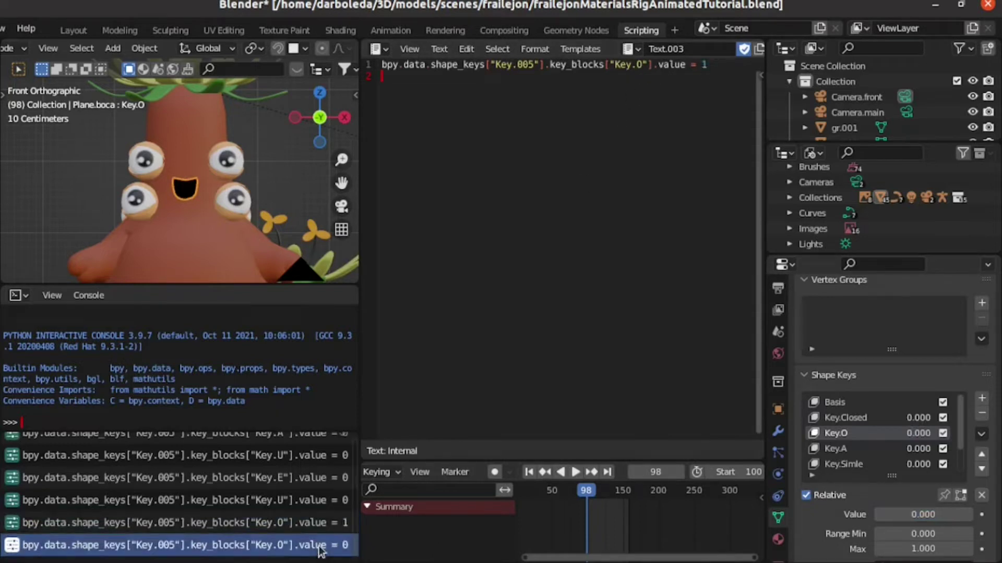
pyautogui.rightClick(320, 550)
pyautogui.click(297, 529)
pyautogui.press('Return')
pyautogui.write('bpy.data.shape_keys["Key.005"].key_blocks["Key.O"].value = 0')
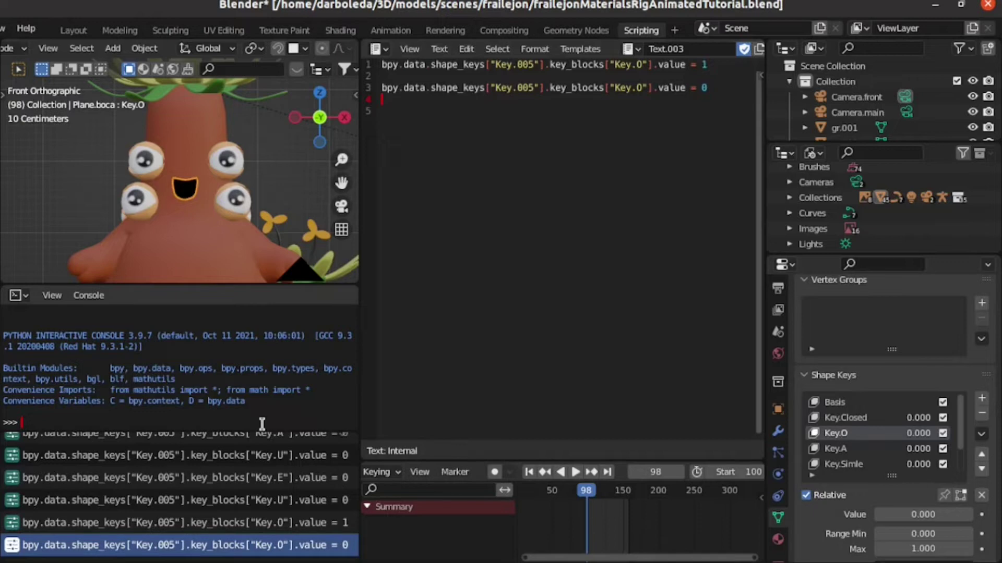
pyautogui.moveTo(360, 365); pyautogui.dragTo(301, 365)
pyautogui.click(324, 75)
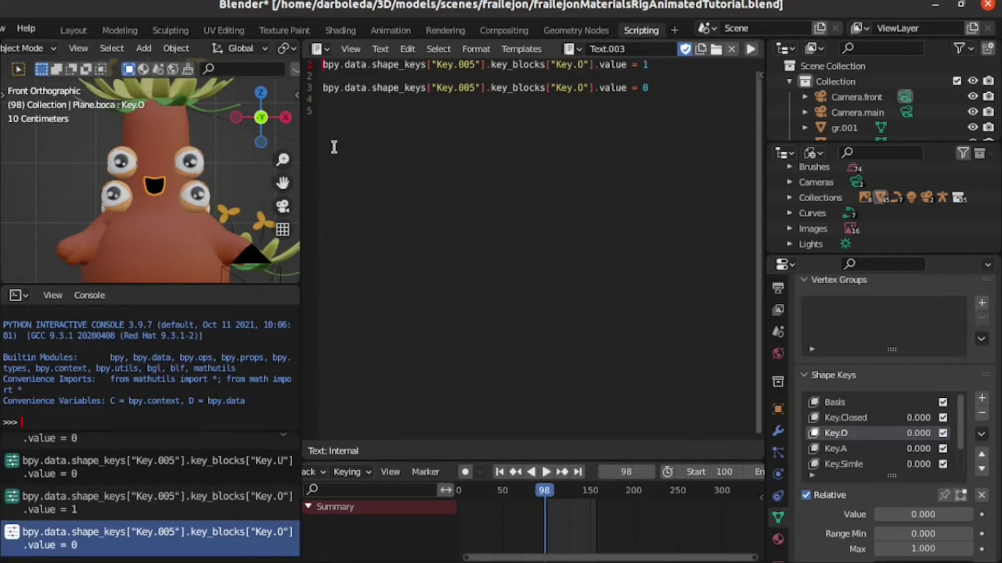
# Add 'import bpy' at the top, delete the second Key.O line, and run the script.
pyautogui.press('Return')
pyautogui.press('Return')
pyautogui.write('imp')
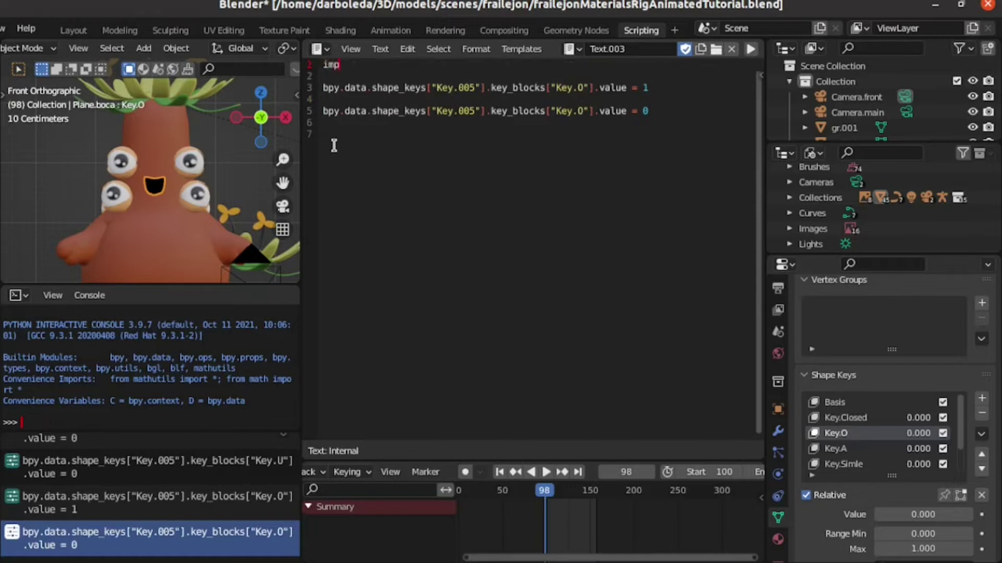
pyautogui.write('ort bpy')
pyautogui.hotkey('shift', 'Home')
pyautogui.press('BackSpace')
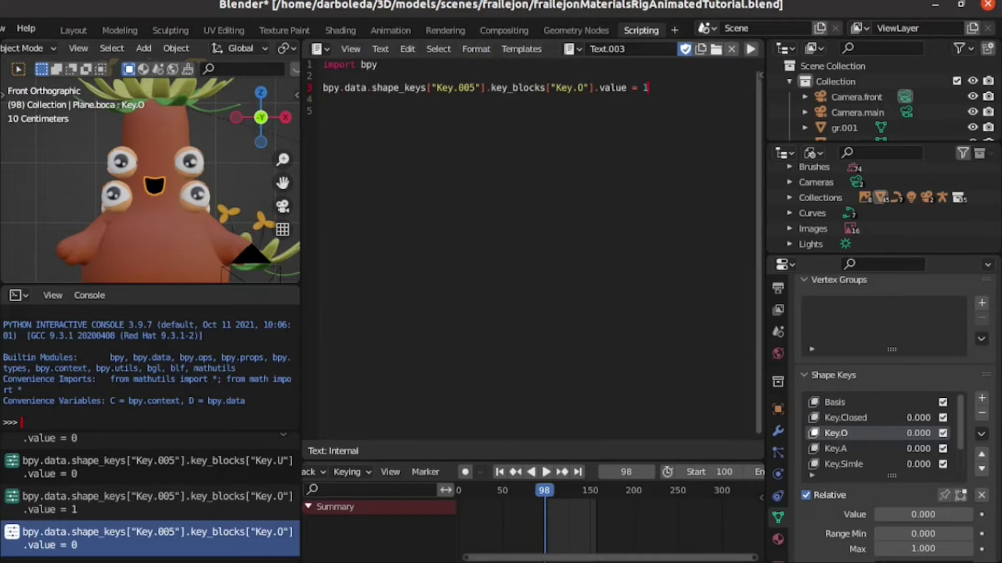
pyautogui.click(748, 50)
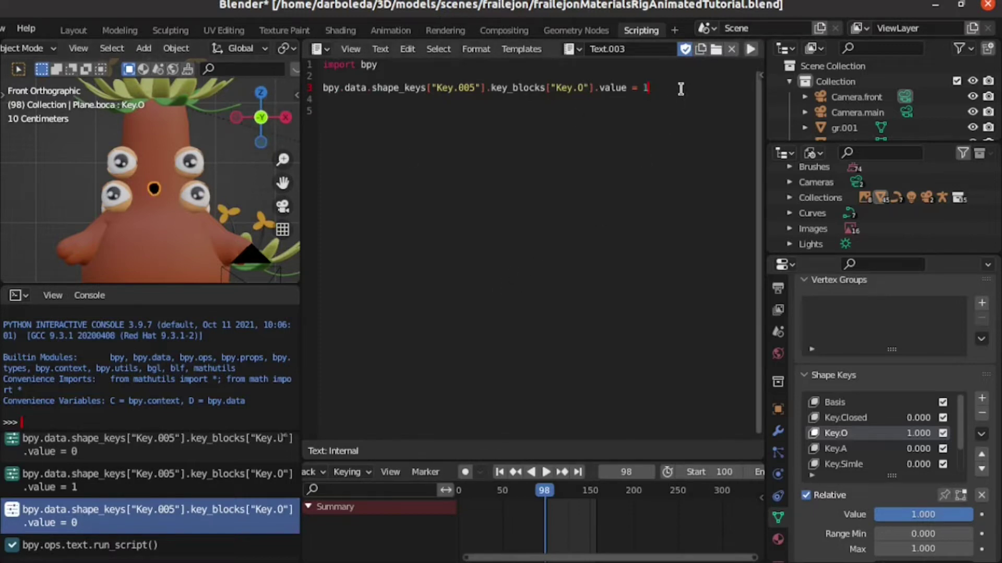
# Change the Key.O line's value to 0, rerun with Alt+P, and select the line for copying.
pyautogui.press('BackSpace')
pyautogui.write('0')
pyautogui.hotkey('alt', 'p')
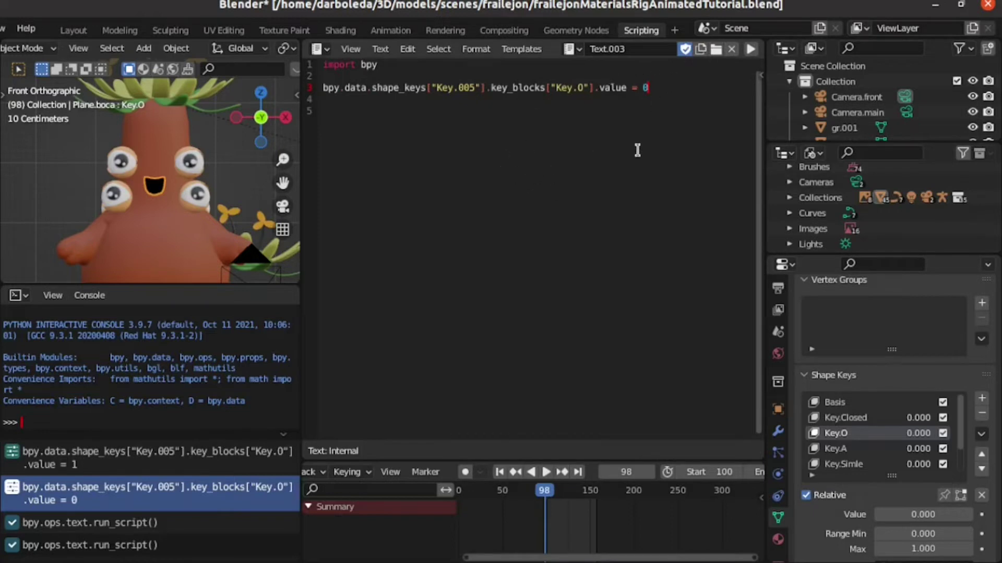
pyautogui.press('Home')
pyautogui.press('Return')
pyautogui.hotkey('shift', 'End')
pyautogui.hotkey('ctrl', 'c')
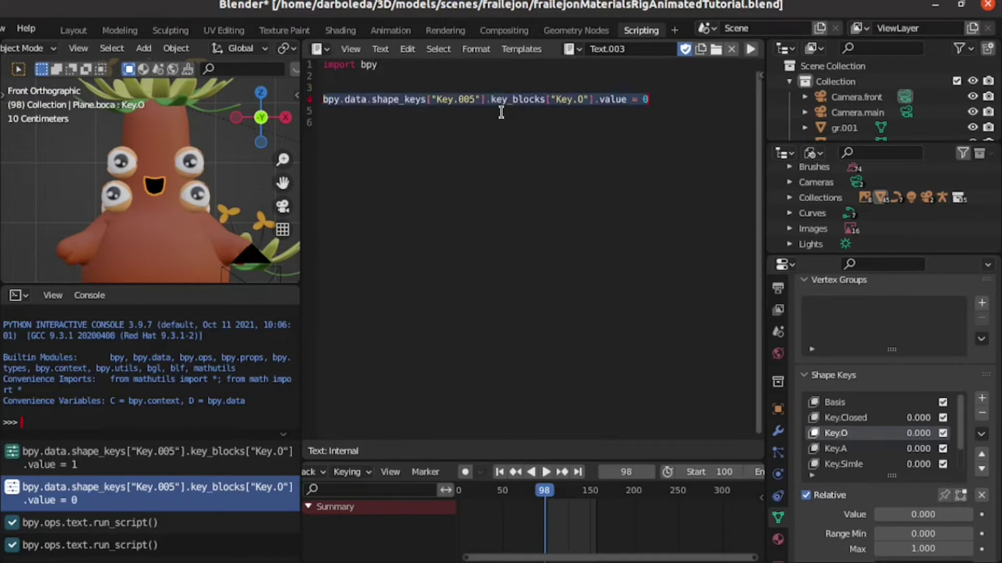
# Paste a copy of the Key.O line above and turn it into a keyframe_insert call.
pyautogui.click(501, 113)
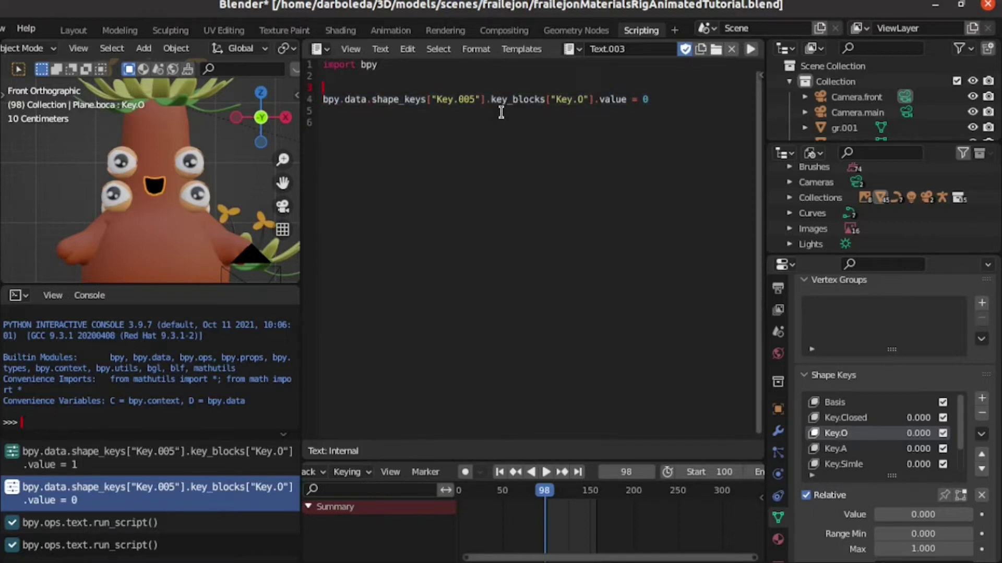
pyautogui.hotkey('ctrl', 'v')
pyautogui.press('Return')
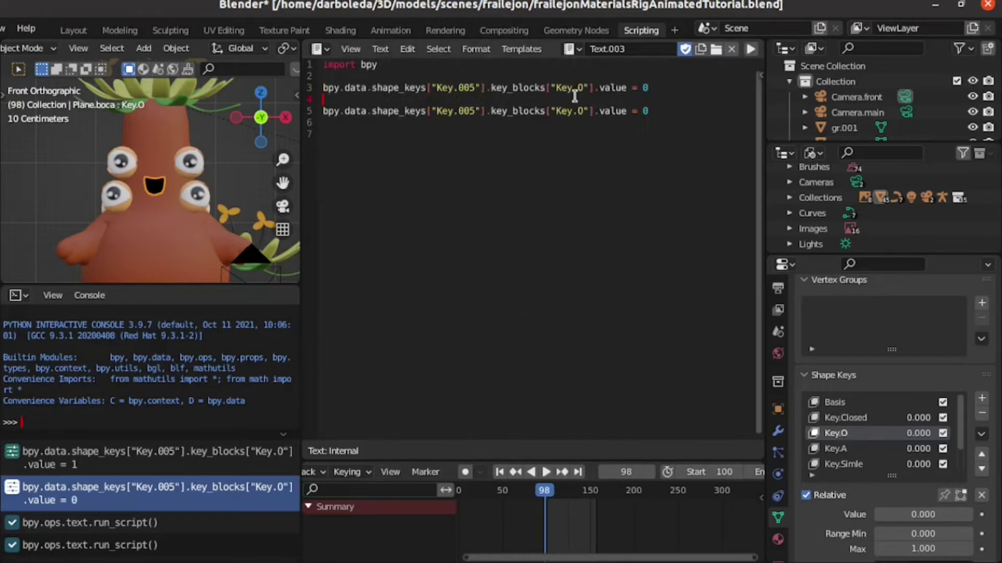
pyautogui.click(598, 88)
pyautogui.hotkey('shift', 'End')
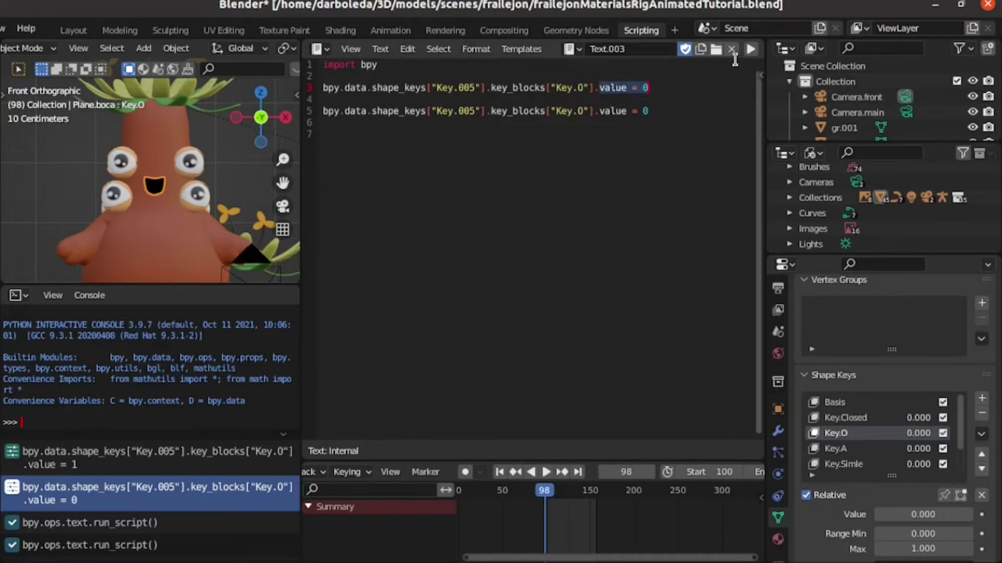
pyautogui.write('ker')
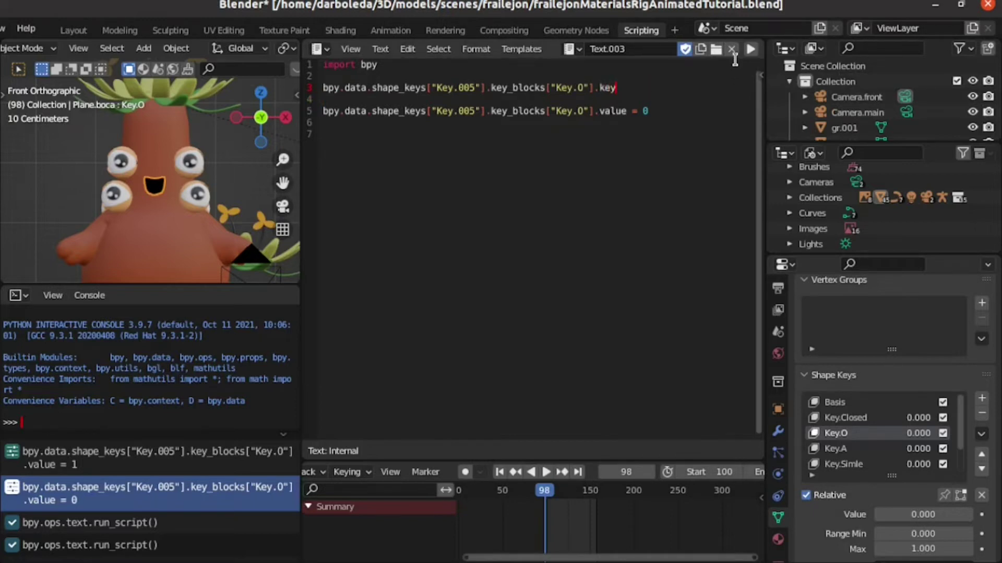
pyautogui.write('rame')
pyautogui.write('_insert')
pyautogui.write('"')
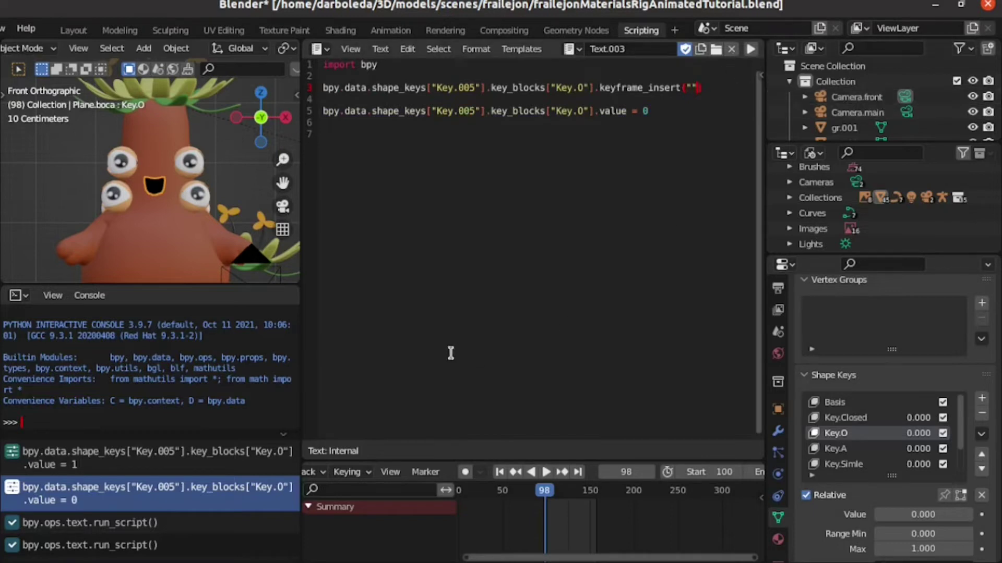
# Make keyframe_insert key the "value" property and begin a frame = 100 argument.
pyautogui.doubleClick(613, 111)
pyautogui.hotkey('ctrl', 'c')
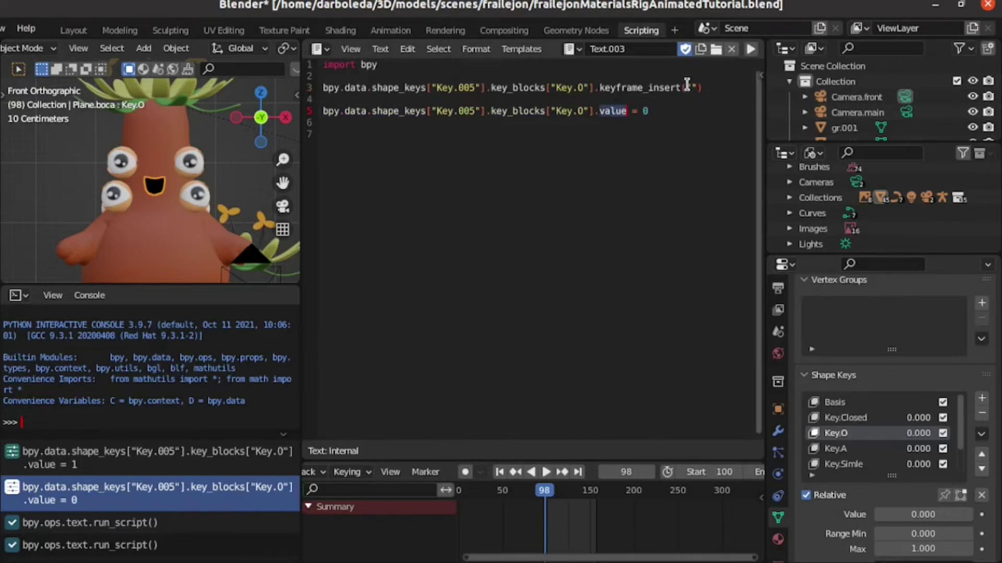
pyautogui.click(687, 86)
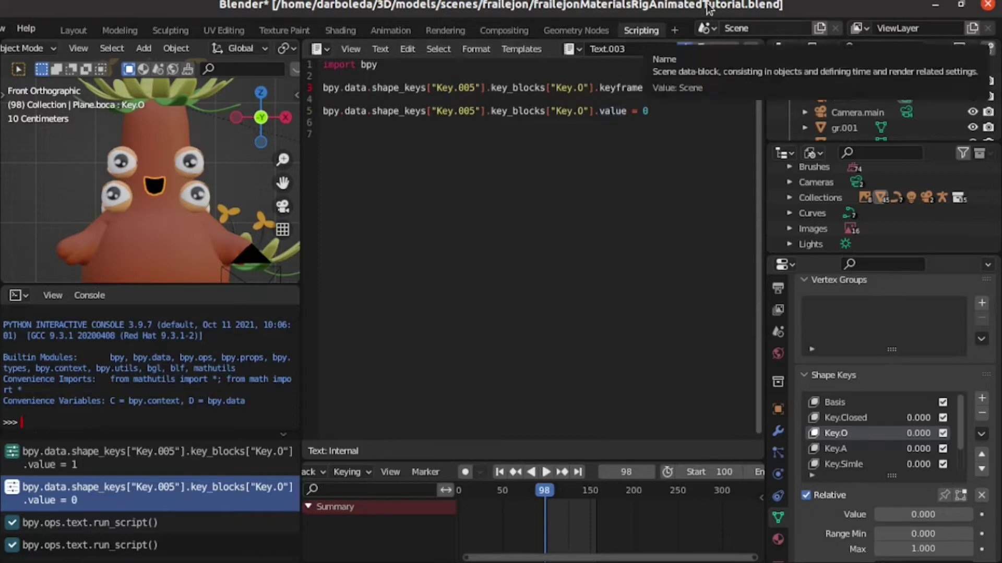
pyautogui.hotkey('ctrl', 'v')
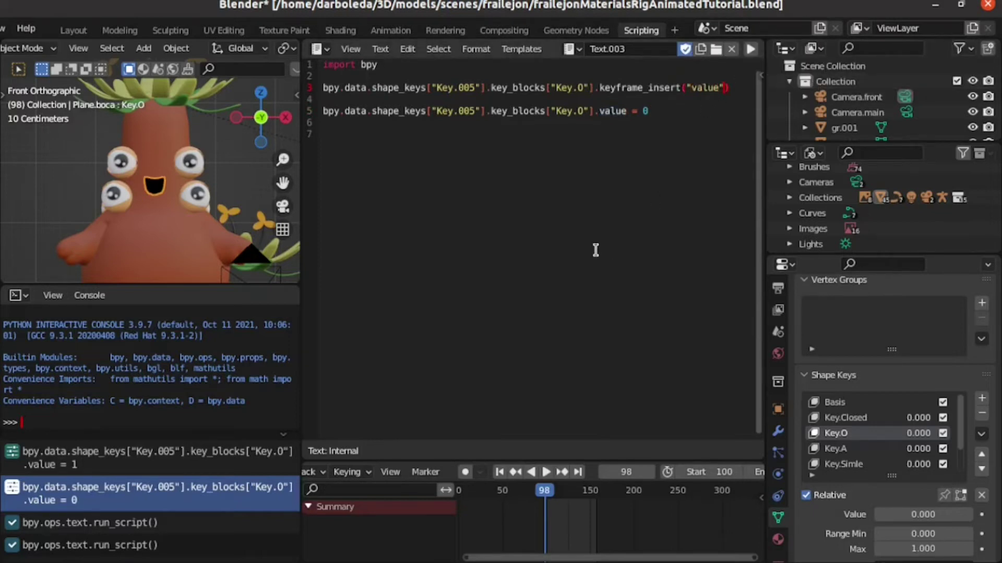
pyautogui.write('frame')
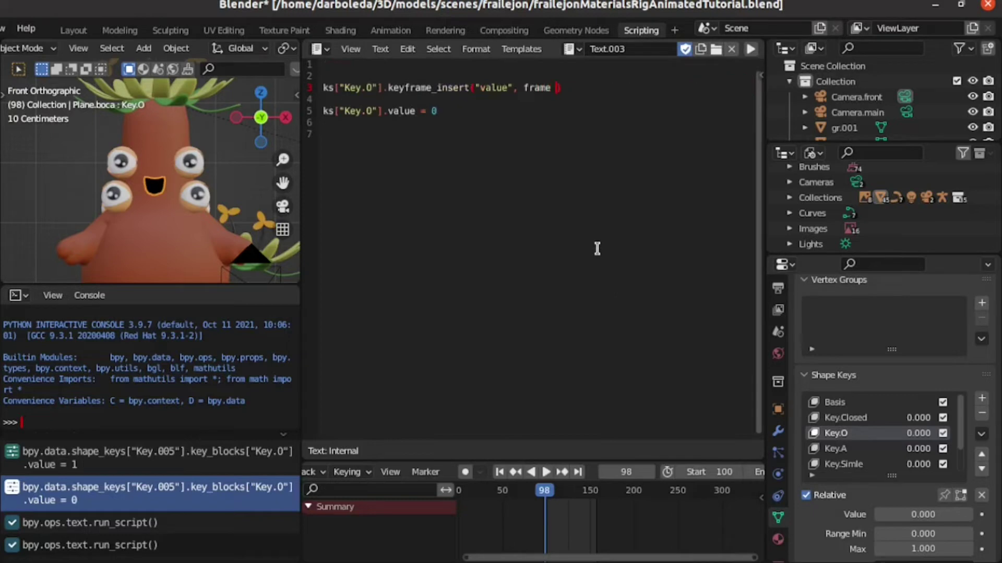
pyautogui.write(' = 1')
pyautogui.write('00')
# Duplicate the Key.O keyframe_insert line below and change its frame to 105.
pyautogui.press('Home')
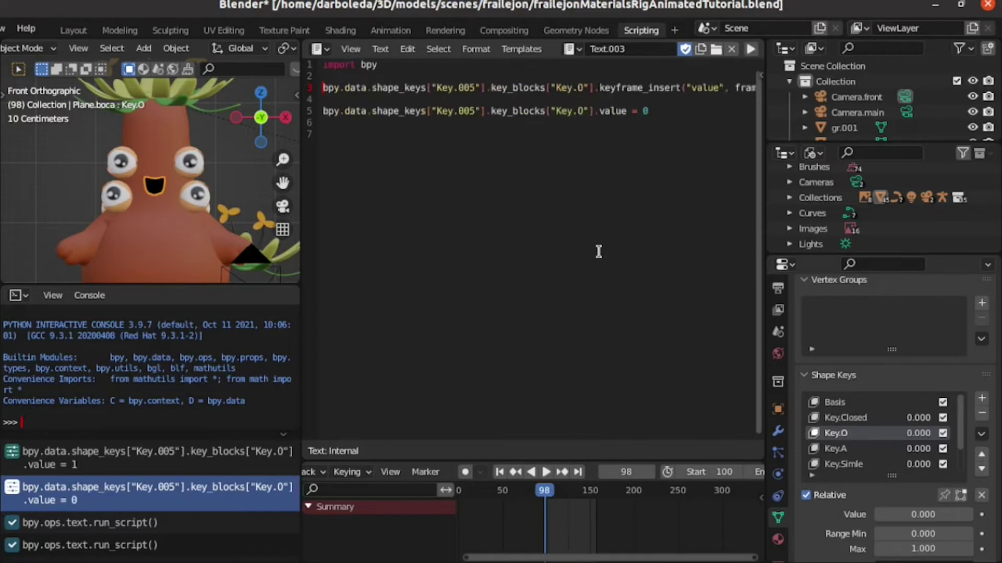
pyautogui.hotkey('shift', 'End')
pyautogui.hotkey('ctrl', 'c')
pyautogui.press('Home')
pyautogui.press('Return')
pyautogui.press('Return')
pyautogui.hotkey('ctrl', 'v')
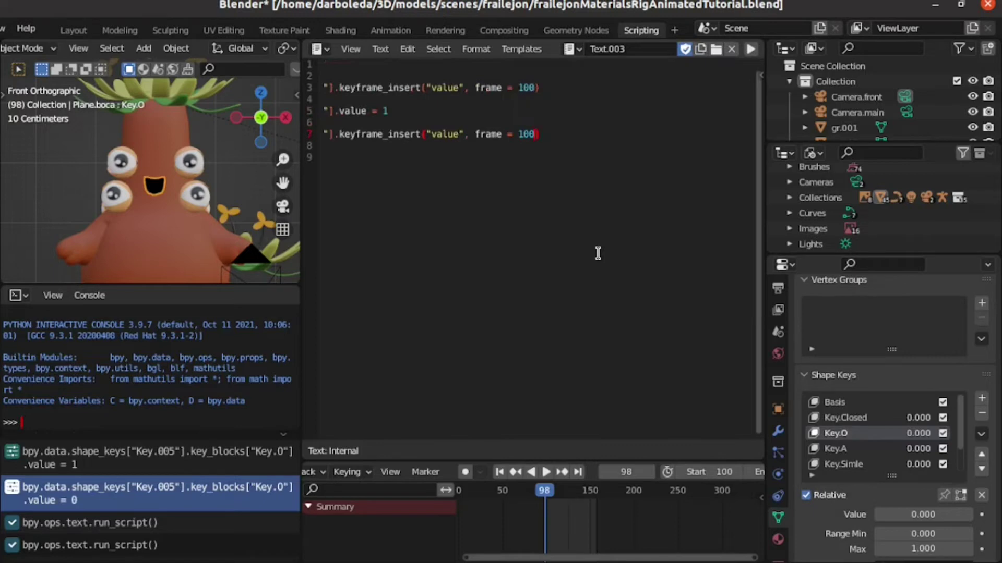
pyautogui.press('BackSpace')
pyautogui.write('5')
pyautogui.press('Home')
pyautogui.press('Up')
pyautogui.press('Up')
pyautogui.press('Up')
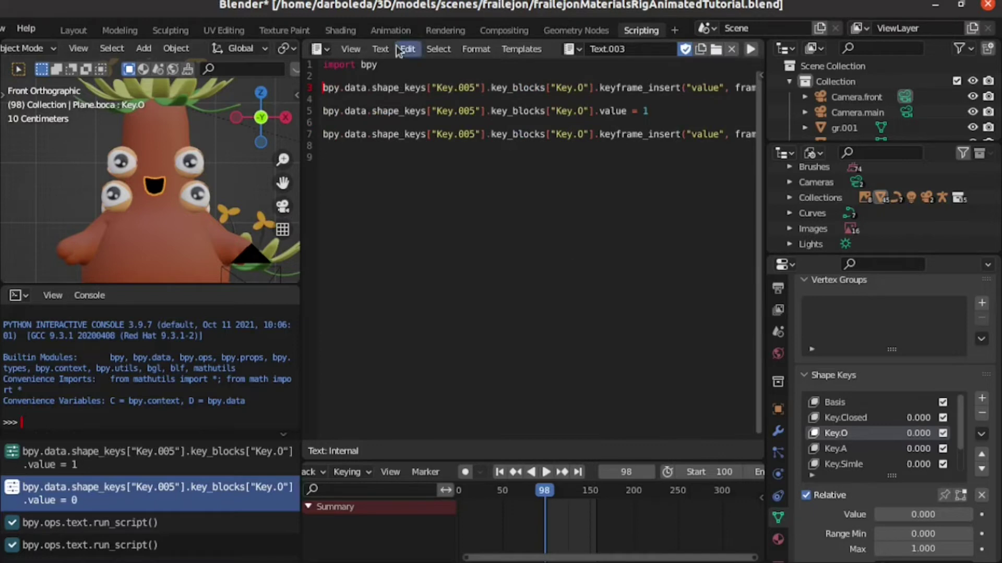
# Run the script, then zoom, scrub and play the timeline around frames 100–105 to check Key.O.
pyautogui.click(750, 49)
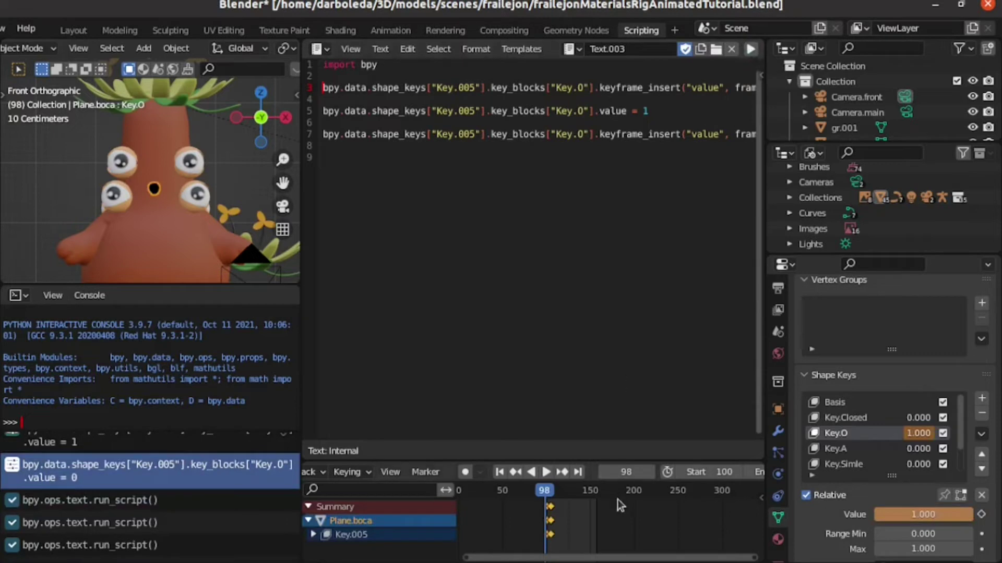
pyautogui.scroll(3, 561, 512)
pyautogui.scroll(2, 561, 511)
pyautogui.moveTo(516, 556); pyautogui.dragTo(595, 543)
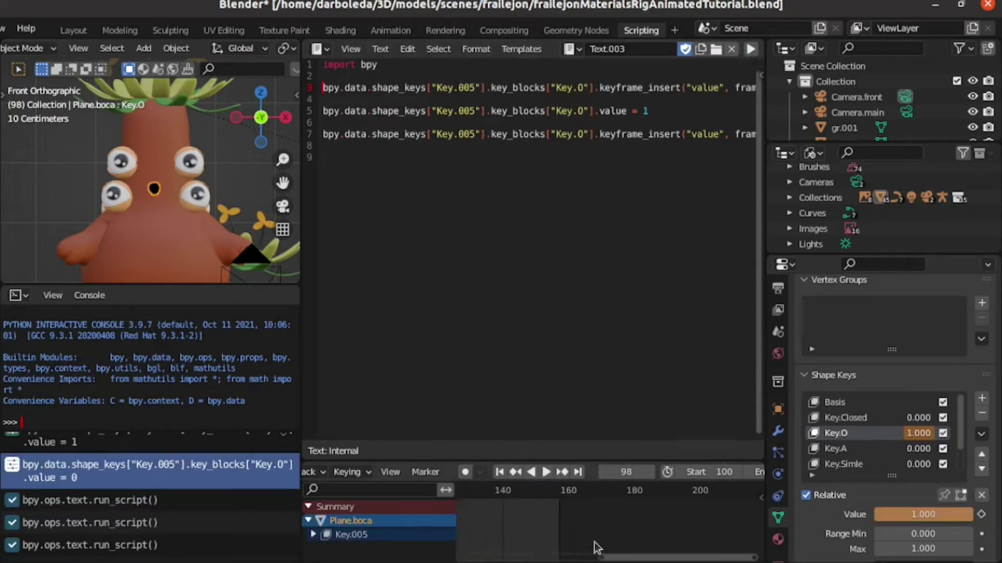
pyautogui.moveTo(662, 560); pyautogui.dragTo(590, 559)
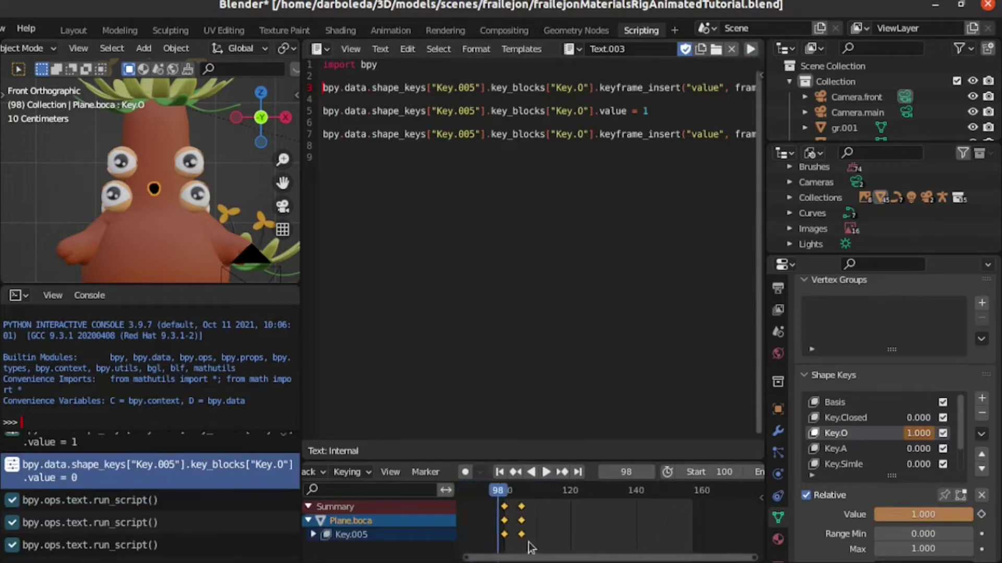
pyautogui.moveTo(502, 492); pyautogui.dragTo(514, 491)
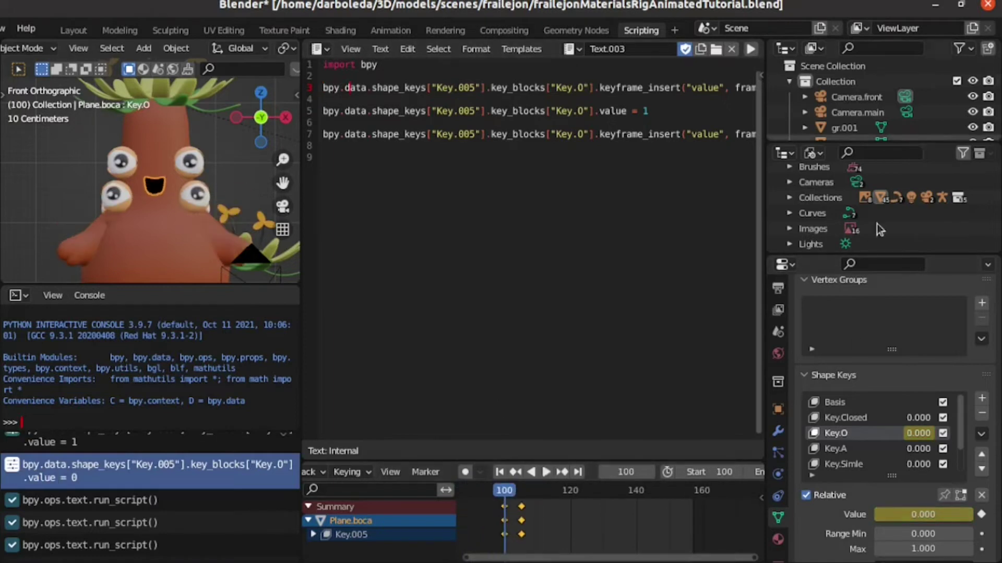
pyautogui.click(546, 472)
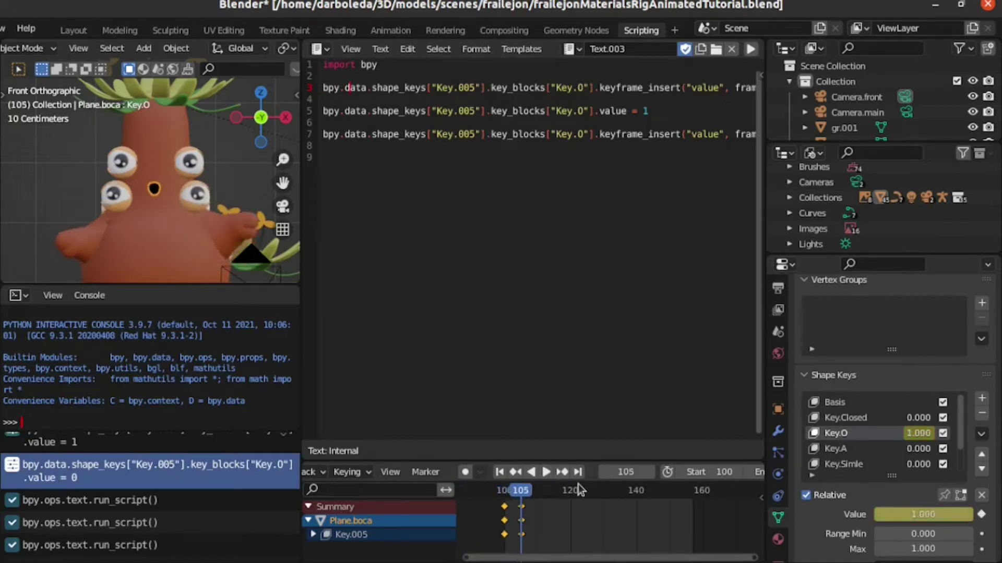
pyautogui.press('Escape')
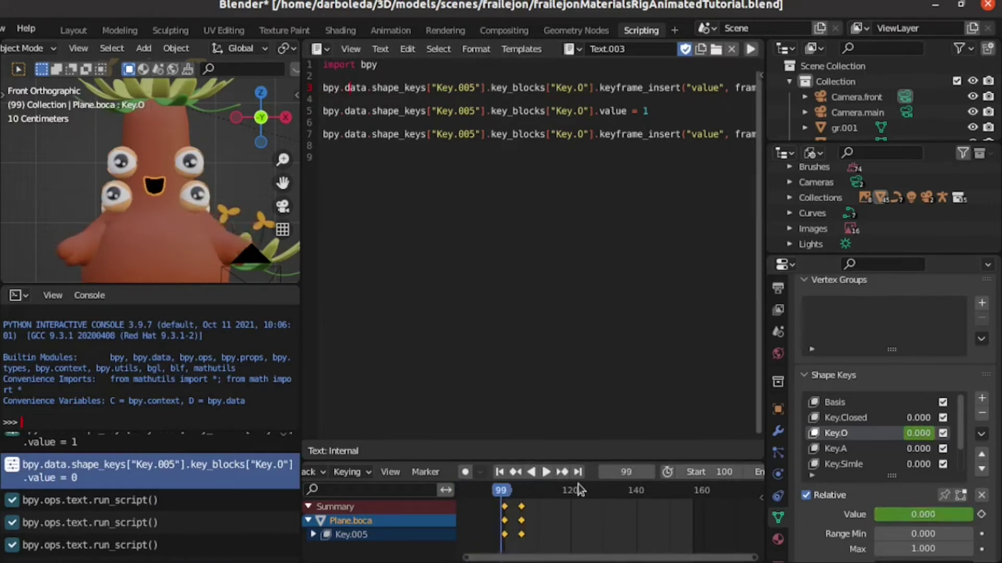
pyautogui.press('Right')
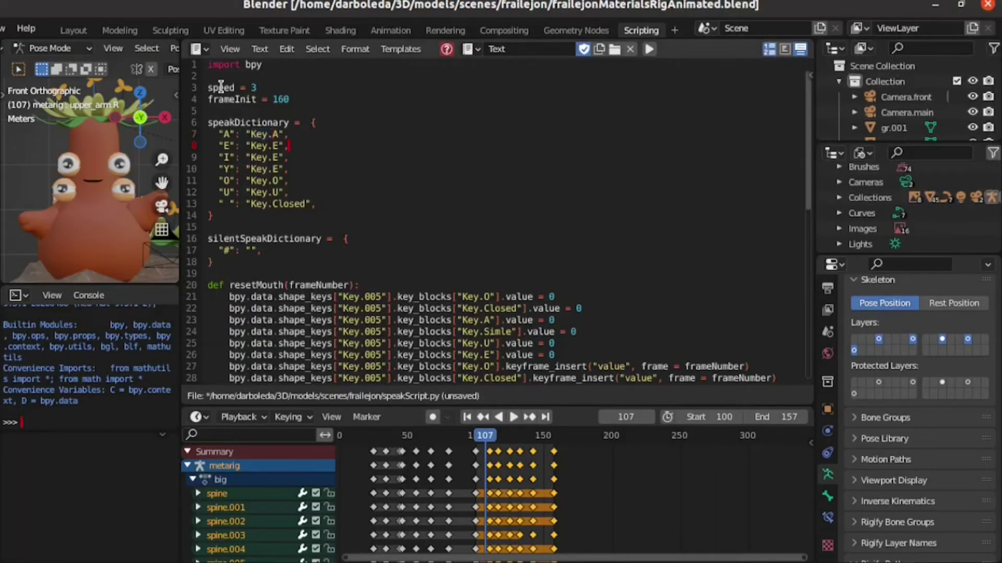
# In speakScript.py, highlight speed 3, starting frame 160 and the speakDictionary block.
pyautogui.doubleClick(254, 87)
pyautogui.doubleClick(281, 99)
pyautogui.moveTo(232, 214); pyautogui.dragTo(281, 130)
pyautogui.click(281, 133)
pyautogui.moveTo(286, 122); pyautogui.dragTo(218, 134)
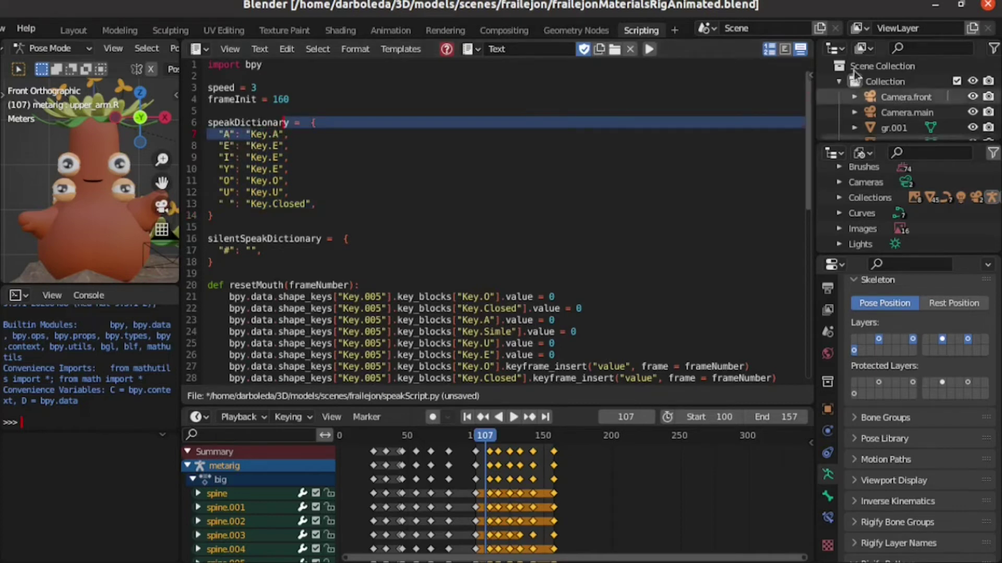
# Switch the rig through Edit Mode to Object Mode and select the mouth object Plane.boca.
pyautogui.click(91, 183)
pyautogui.click(92, 183)
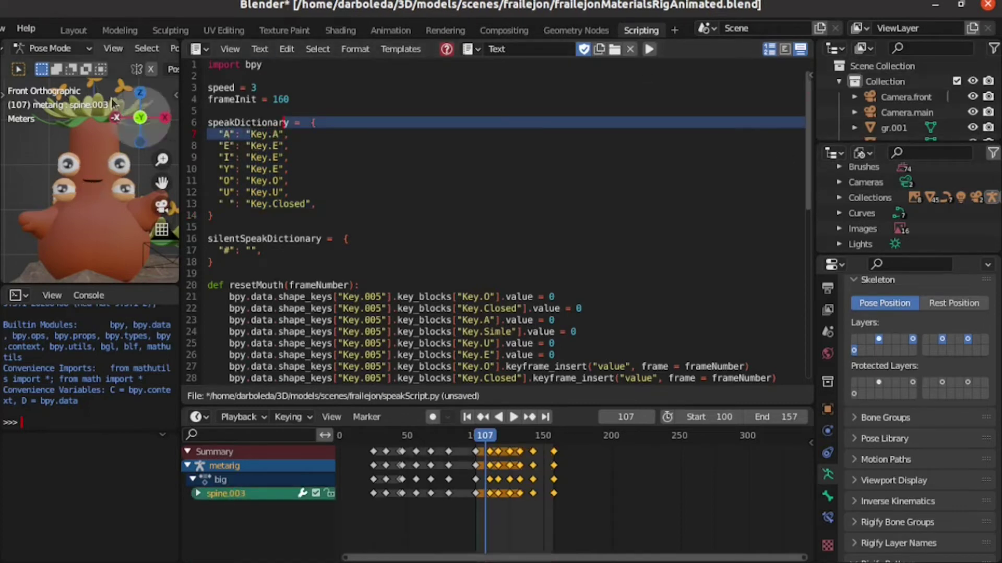
pyautogui.click(77, 51)
pyautogui.click(68, 82)
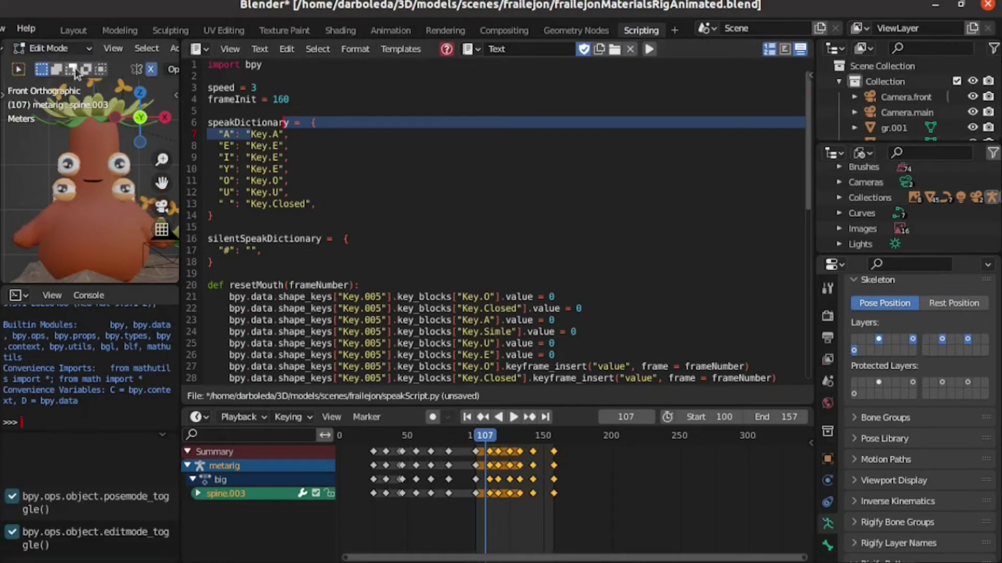
pyautogui.click(86, 52)
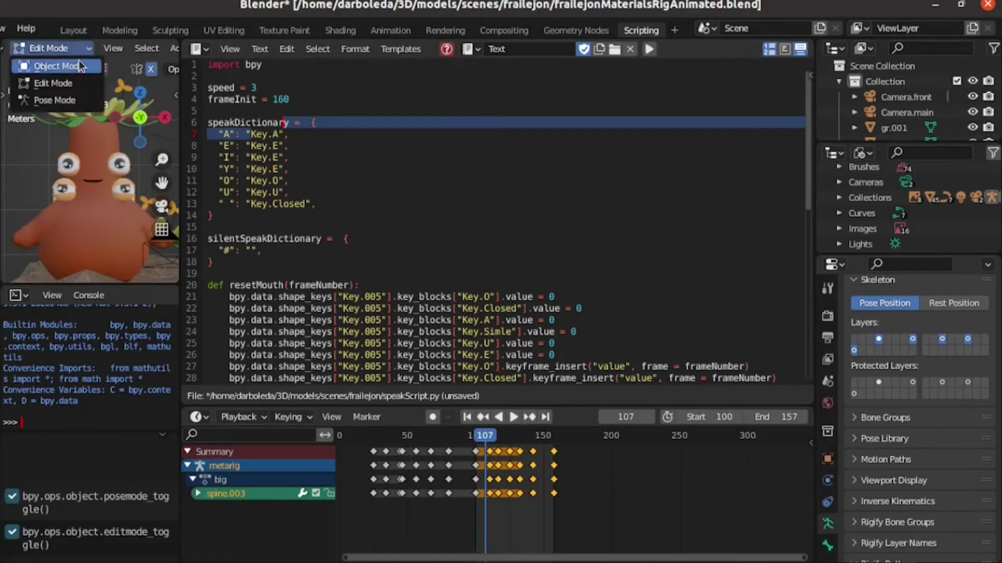
pyautogui.click(89, 184)
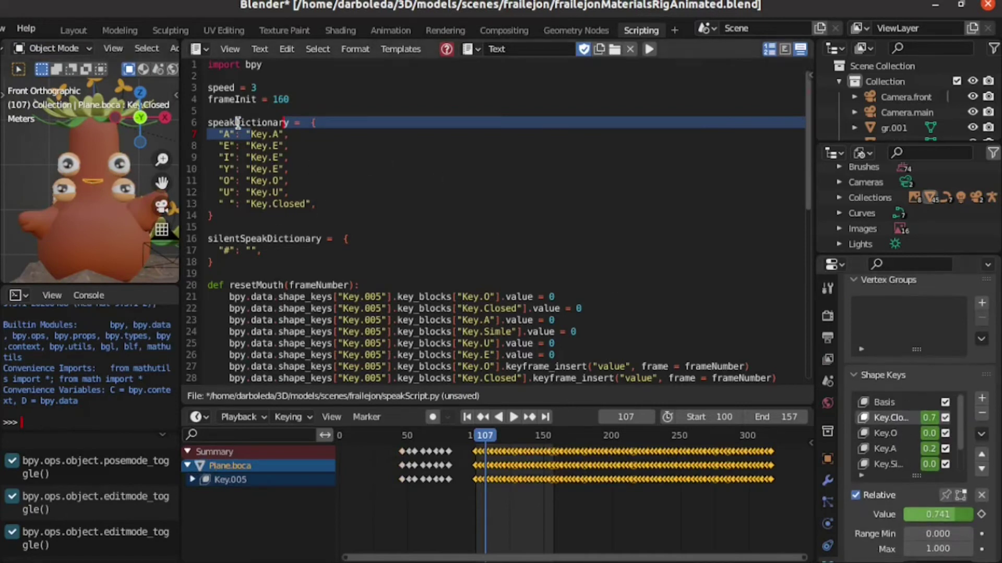
pyautogui.click(224, 144)
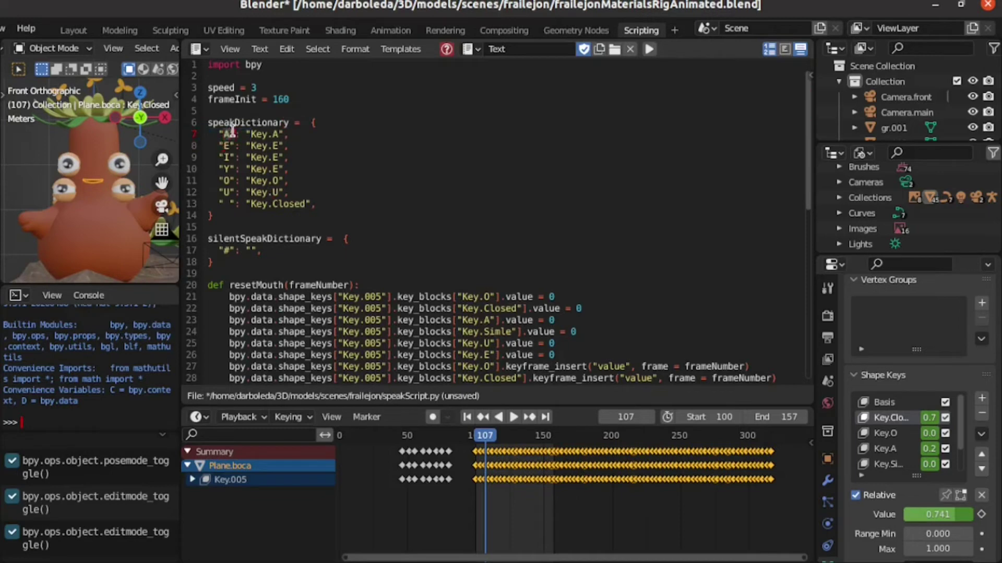
pyautogui.moveTo(220, 134); pyautogui.dragTo(294, 130)
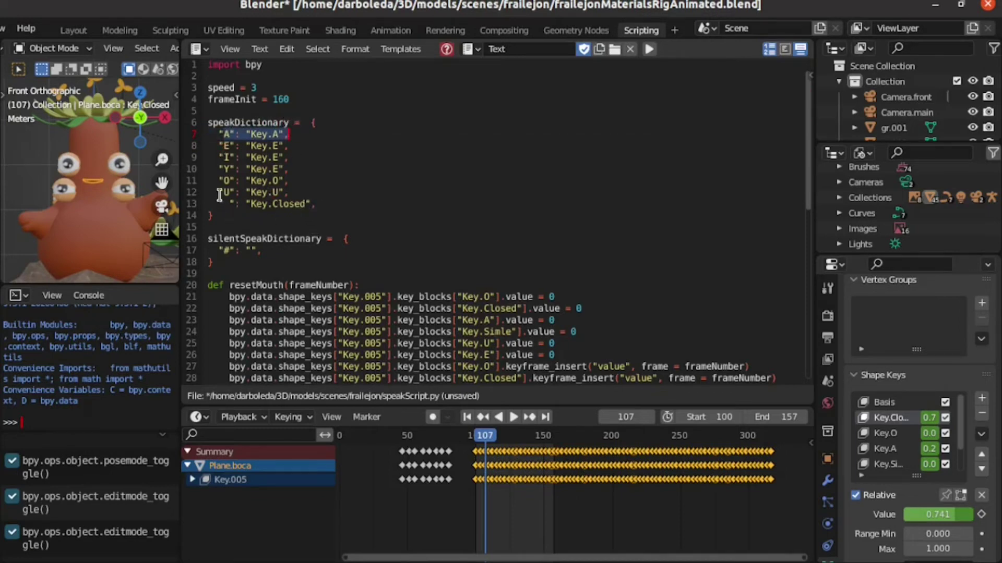
pyautogui.click(219, 194)
pyautogui.click(326, 204)
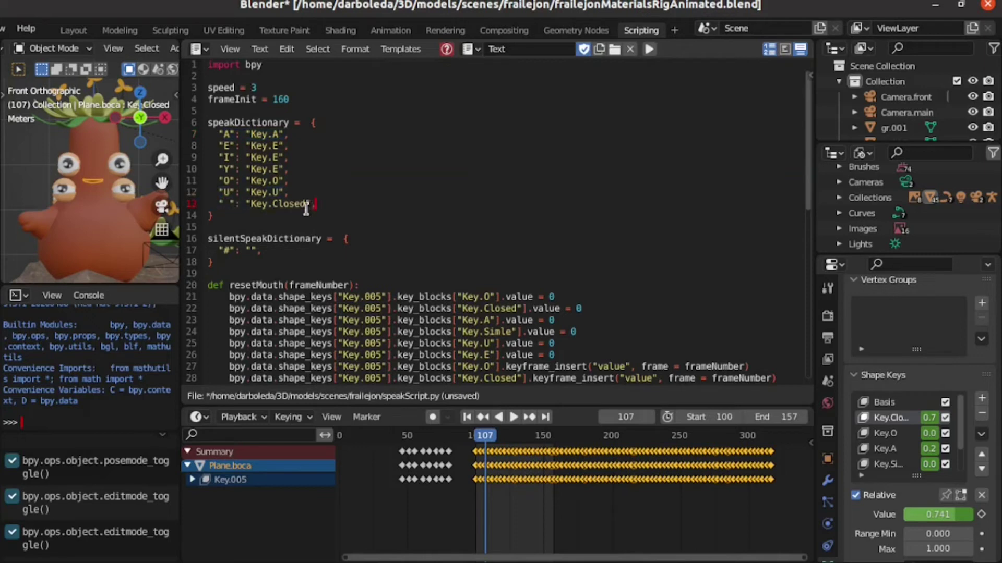
pyautogui.moveTo(306, 209); pyautogui.dragTo(214, 208)
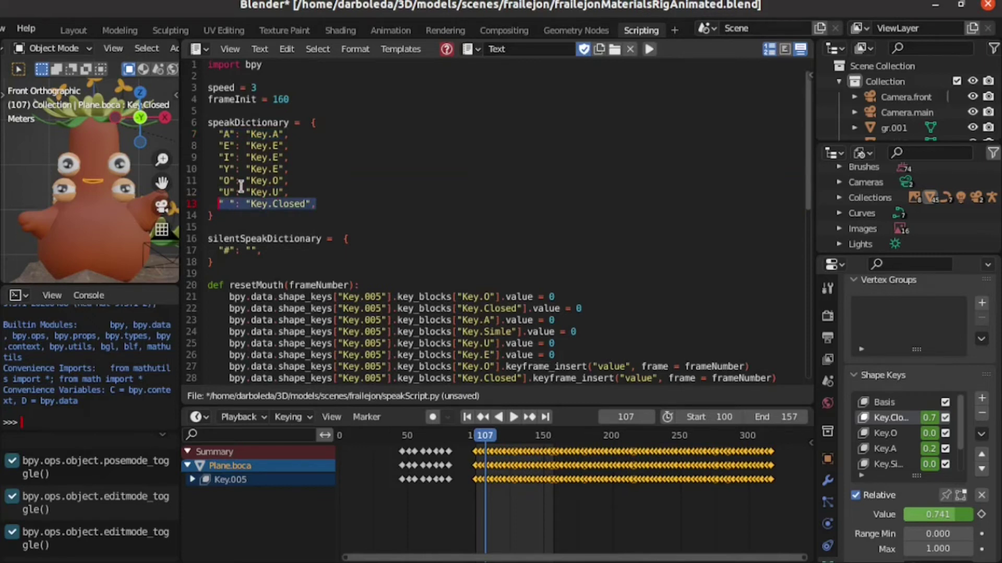
pyautogui.scroll(-1, 366, 156)
pyautogui.scroll(-1, 303, 201)
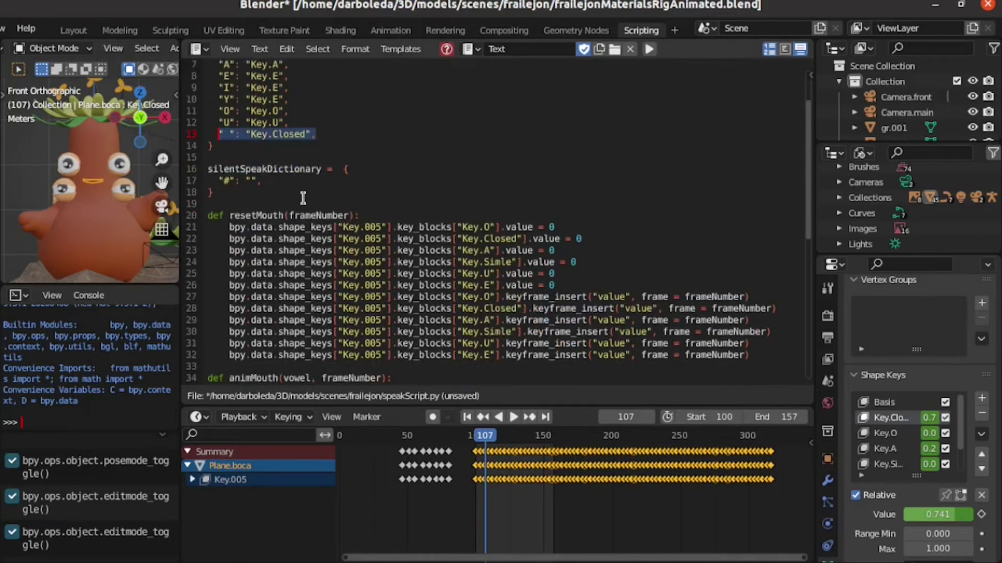
pyautogui.scroll(-1, 308, 198)
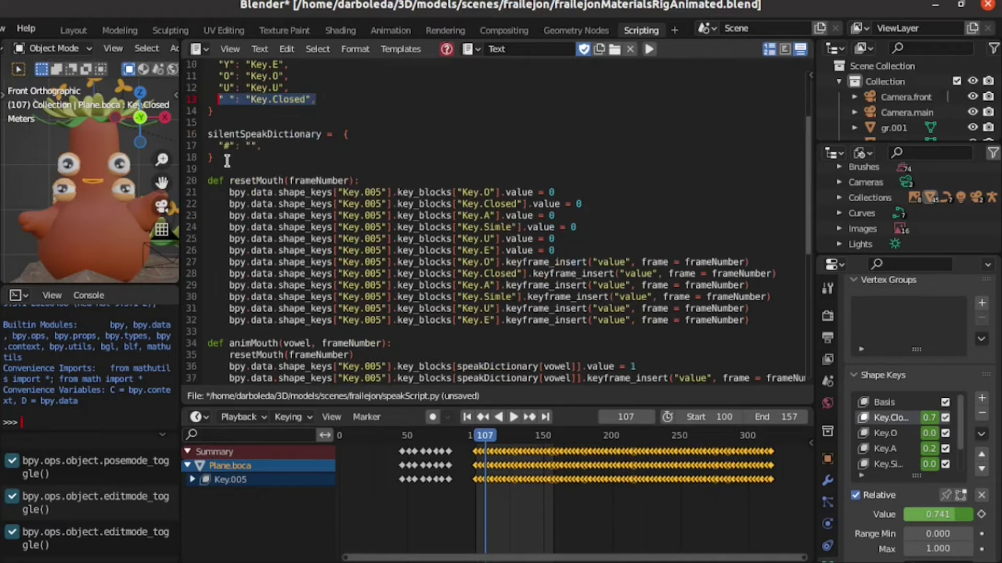
pyautogui.moveTo(224, 157); pyautogui.dragTo(200, 132)
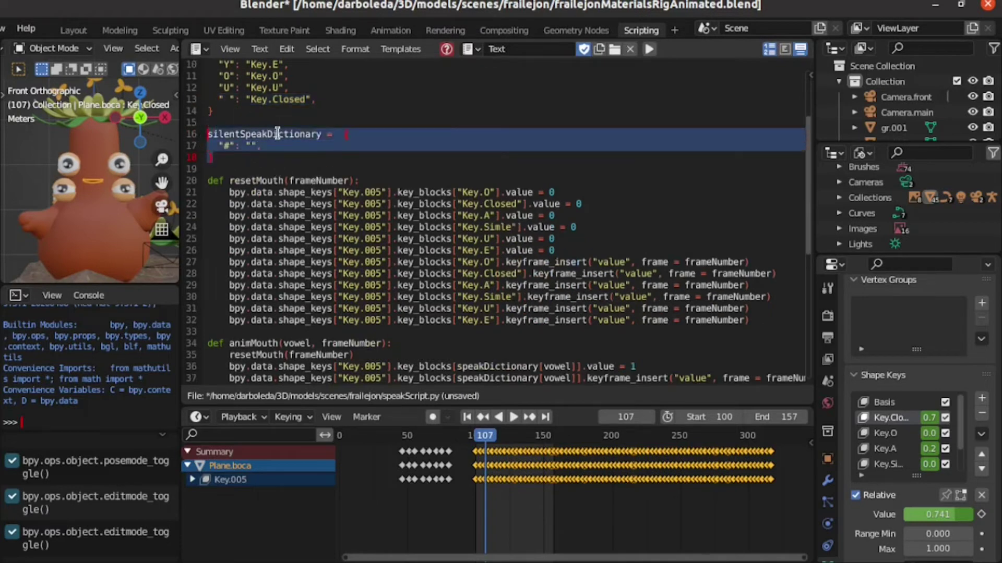
pyautogui.scroll(2, 267, 144)
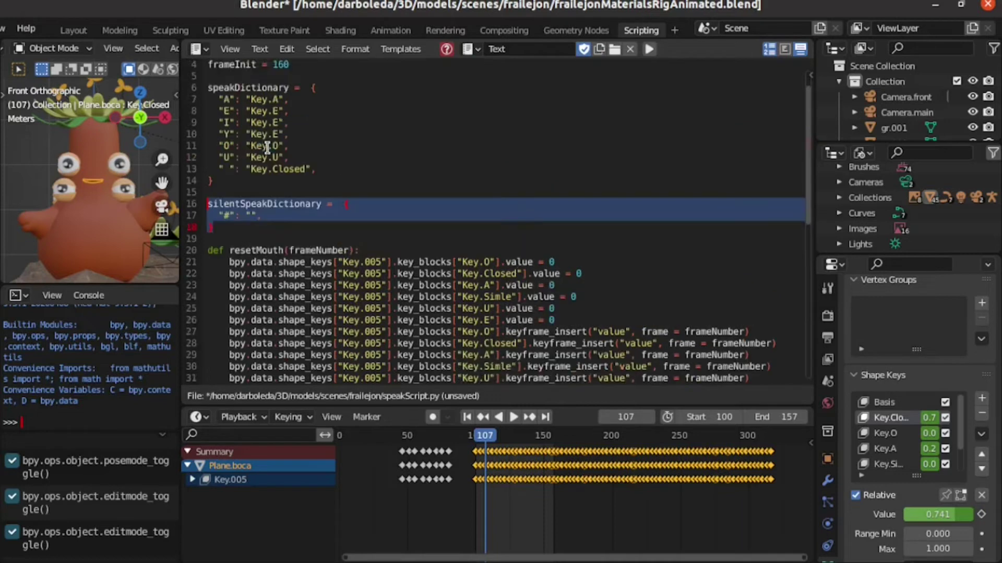
pyautogui.scroll(-2, 254, 224)
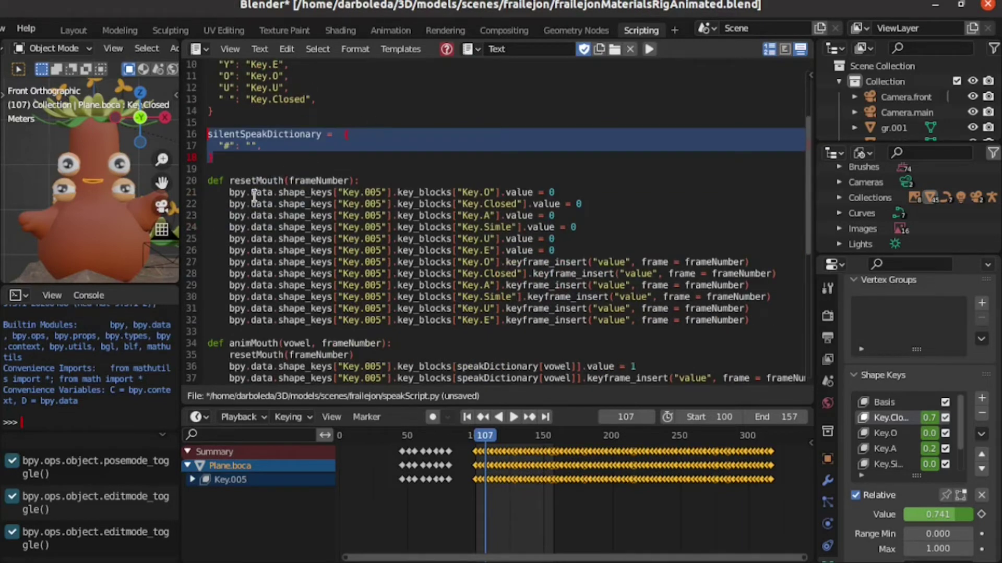
pyautogui.moveTo(229, 192)
pyautogui.mouseDown()
pyautogui.moveTo(547, 214)
pyautogui.moveTo(533, 256)
pyautogui.mouseUp()
pyautogui.scroll(-1, 531, 258)
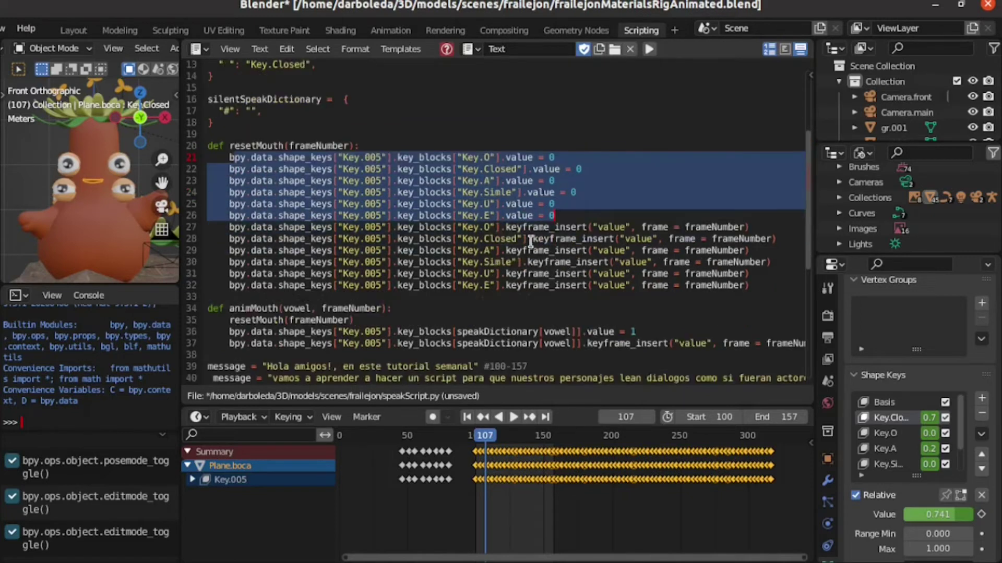
pyautogui.doubleClick(248, 308)
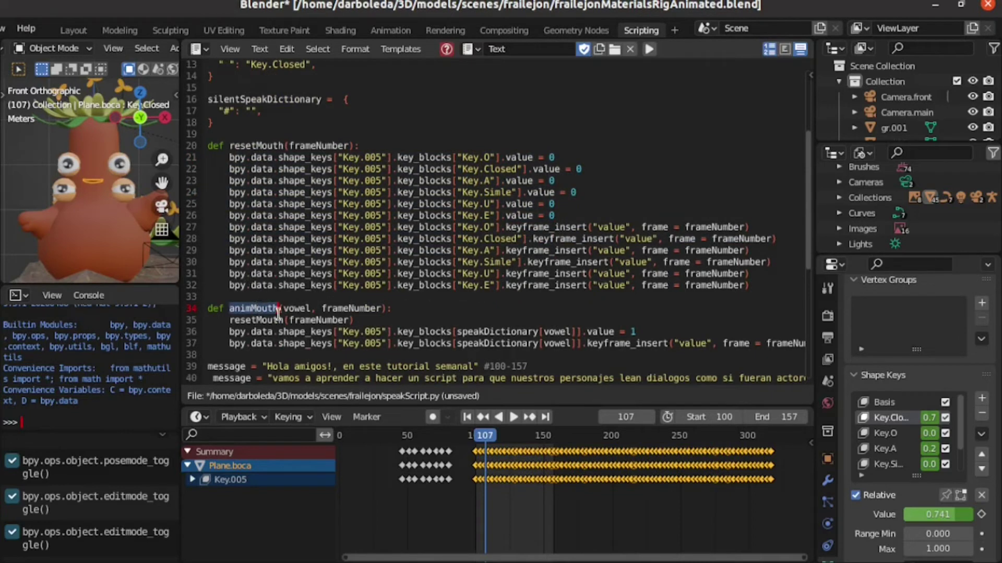
pyautogui.doubleClick(268, 320)
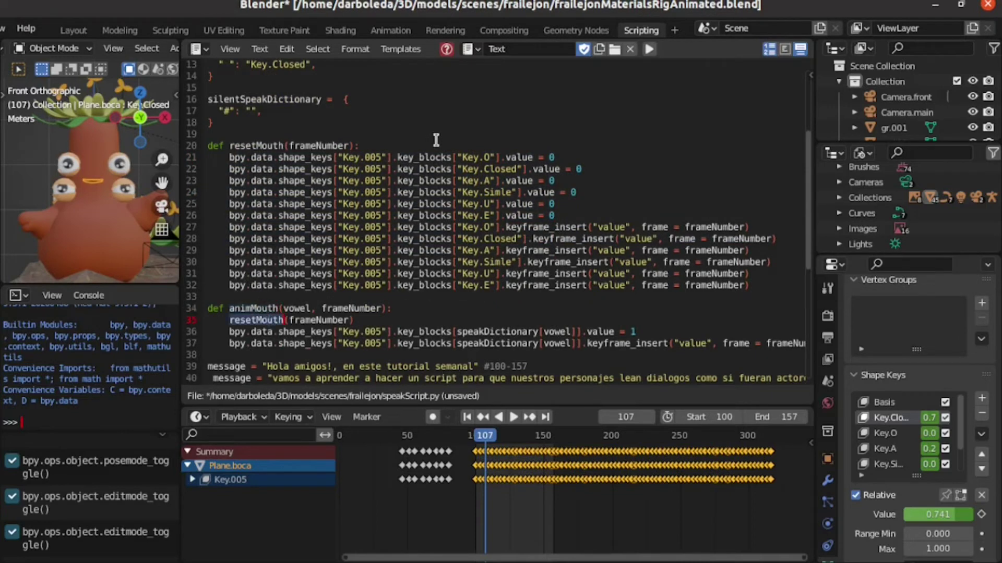
pyautogui.scroll(-1, 527, 258)
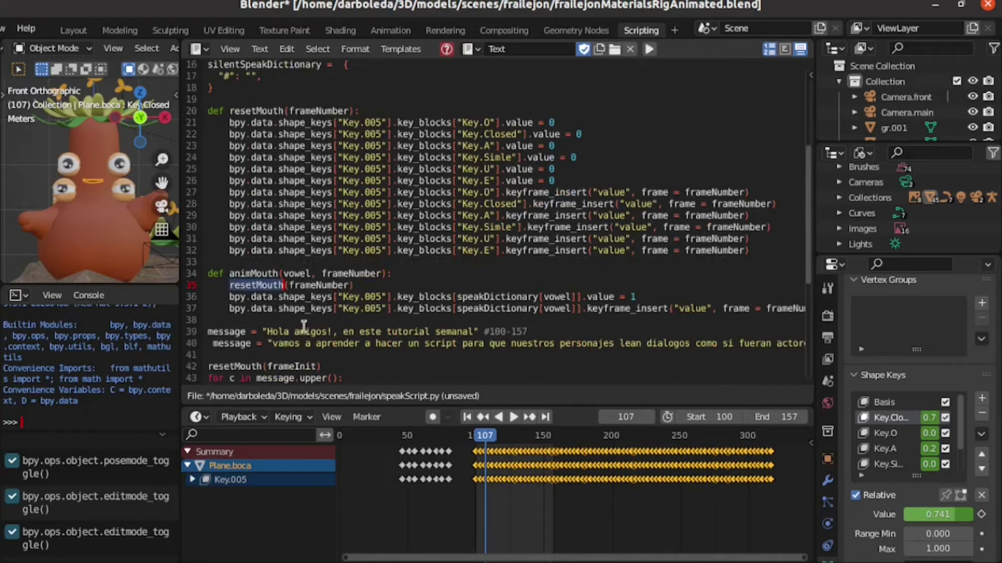
pyautogui.moveTo(230, 296); pyautogui.dragTo(469, 285)
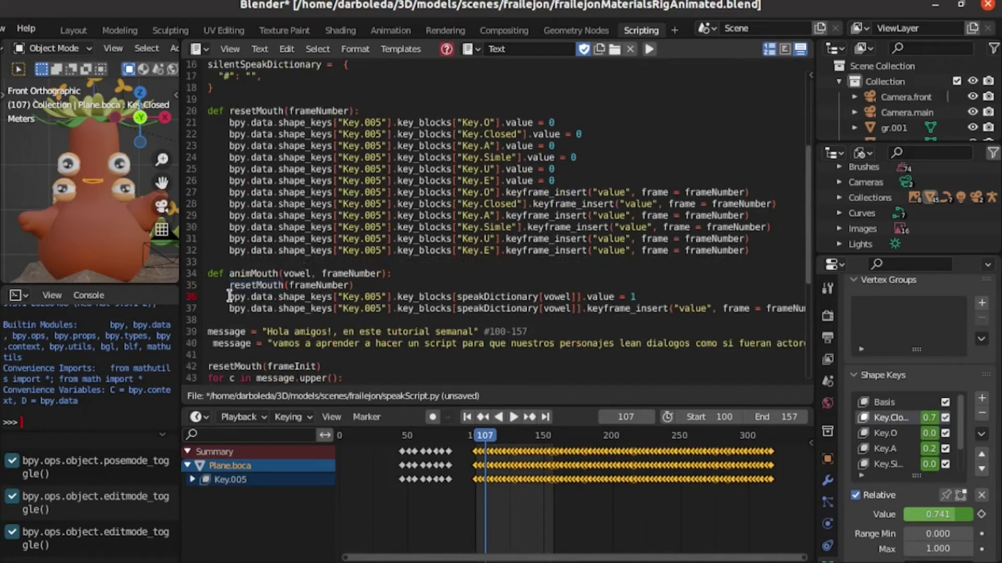
pyautogui.doubleClick(516, 307)
pyautogui.moveTo(635, 297); pyautogui.dragTo(576, 296)
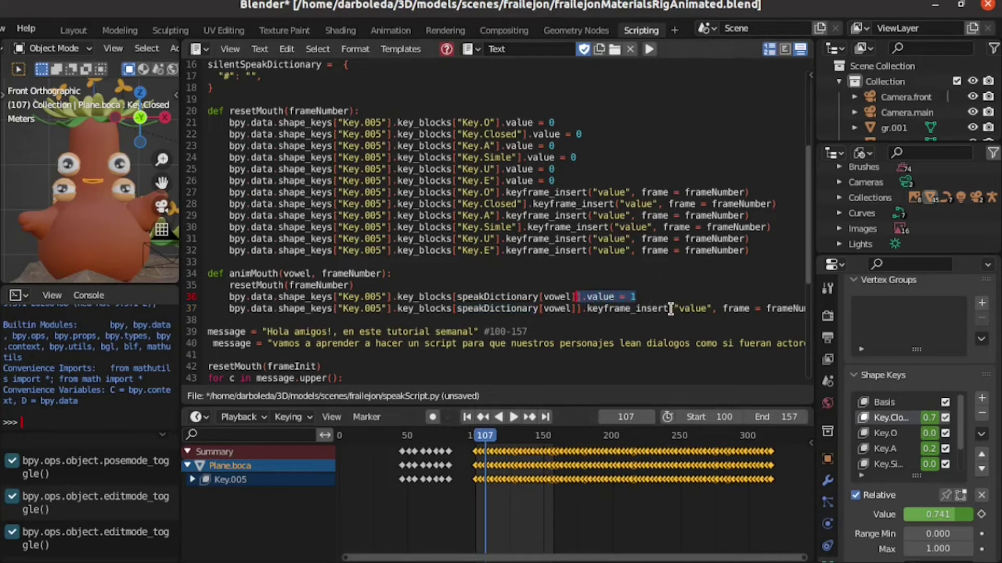
pyautogui.moveTo(670, 308)
pyautogui.mouseDown()
pyautogui.moveTo(368, 343)
pyautogui.moveTo(267, 308)
pyautogui.moveTo(473, 296)
pyautogui.mouseUp()
pyautogui.scroll(-1, 291, 261)
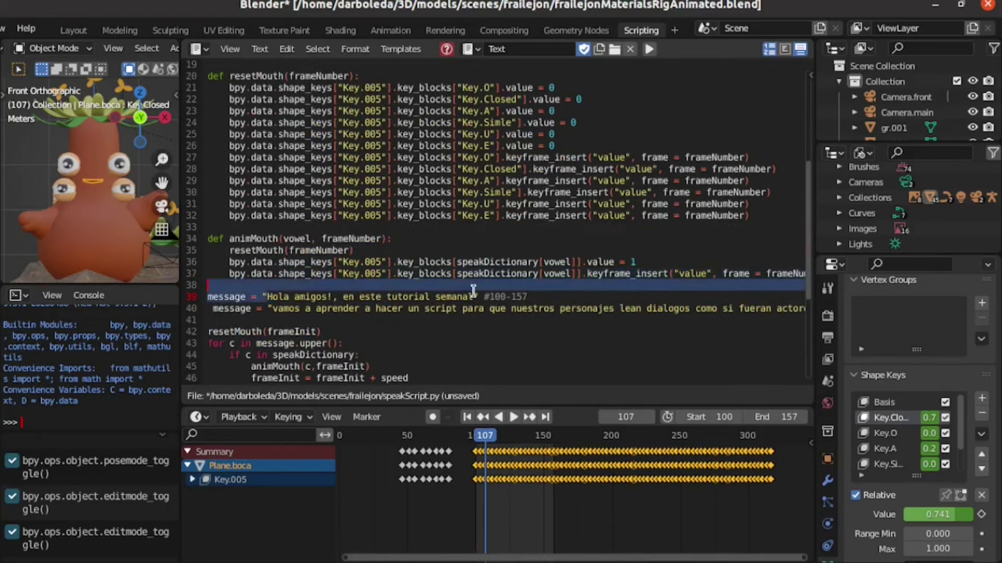
pyautogui.scroll(-2, 288, 332)
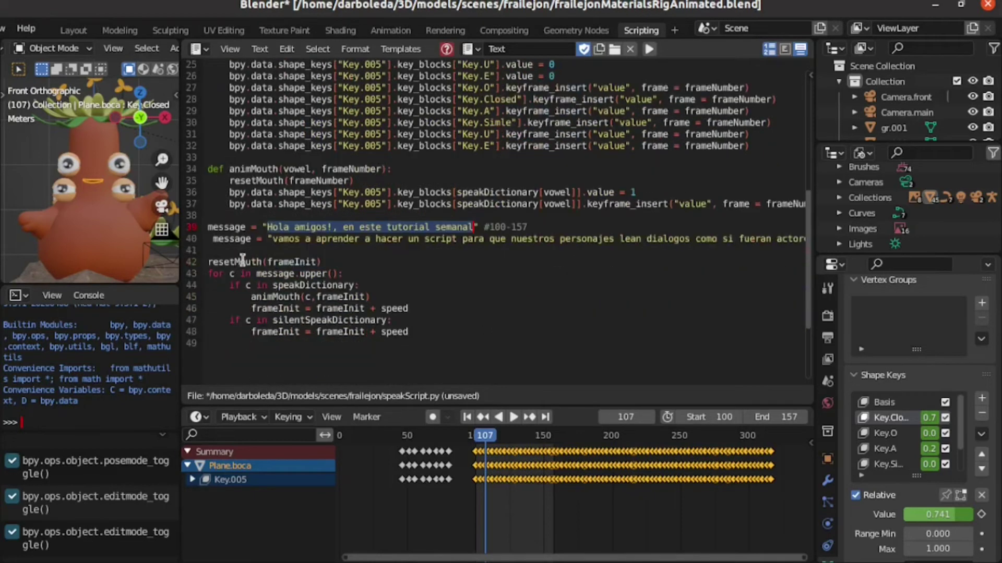
pyautogui.click(270, 226)
pyautogui.moveTo(288, 261)
pyautogui.mouseDown()
pyautogui.moveTo(263, 274)
pyautogui.moveTo(398, 289)
pyautogui.mouseUp()
pyautogui.click(313, 297)
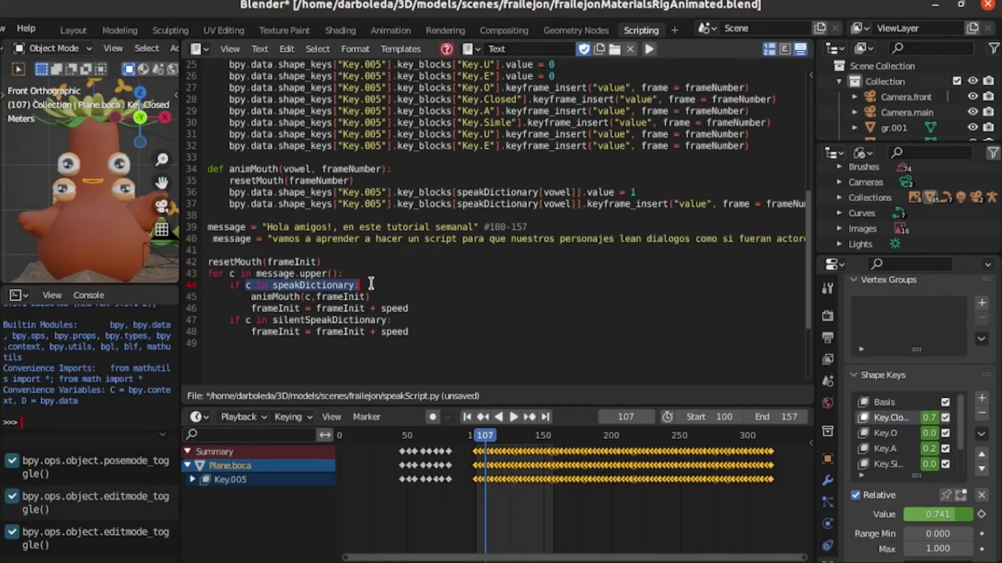
pyautogui.scroll(8, 313, 267)
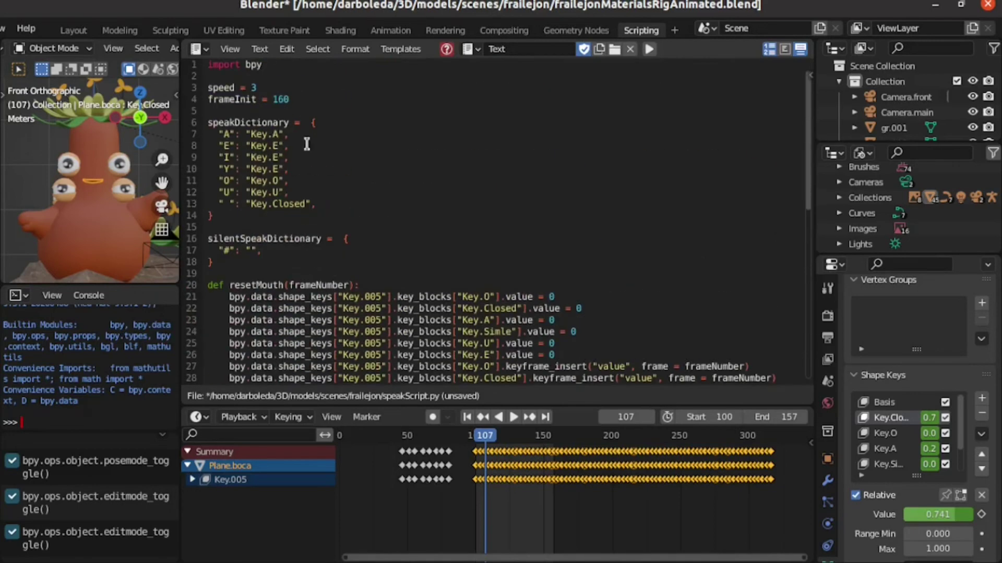
pyautogui.moveTo(344, 214); pyautogui.dragTo(232, 127)
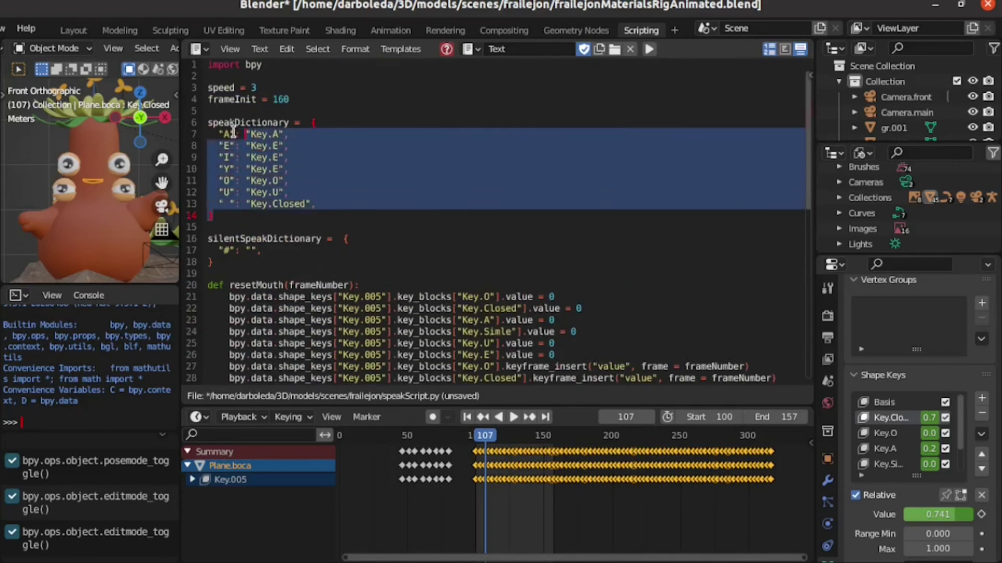
pyautogui.scroll(-3, 261, 156)
pyautogui.scroll(-2, 293, 177)
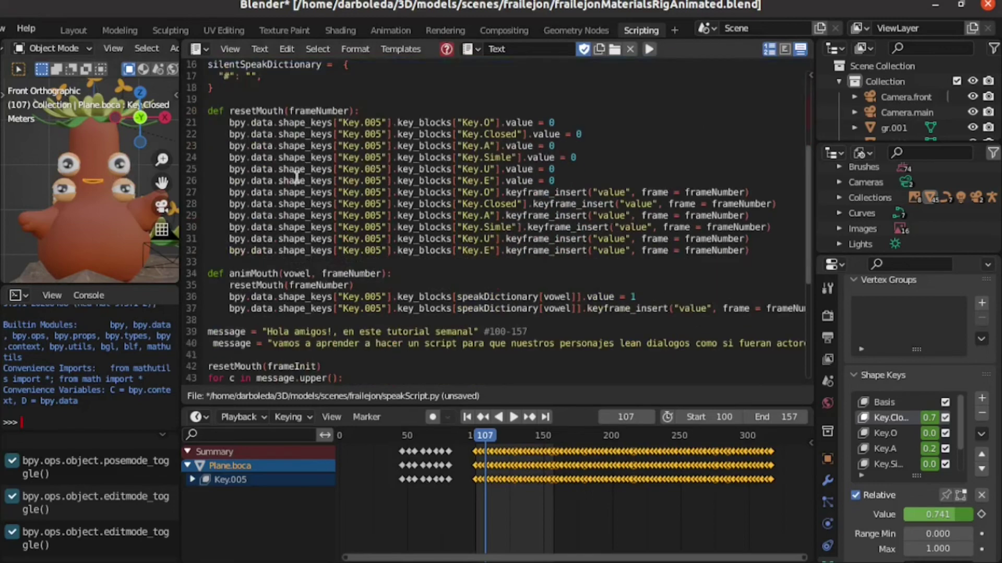
pyautogui.scroll(-4, 297, 175)
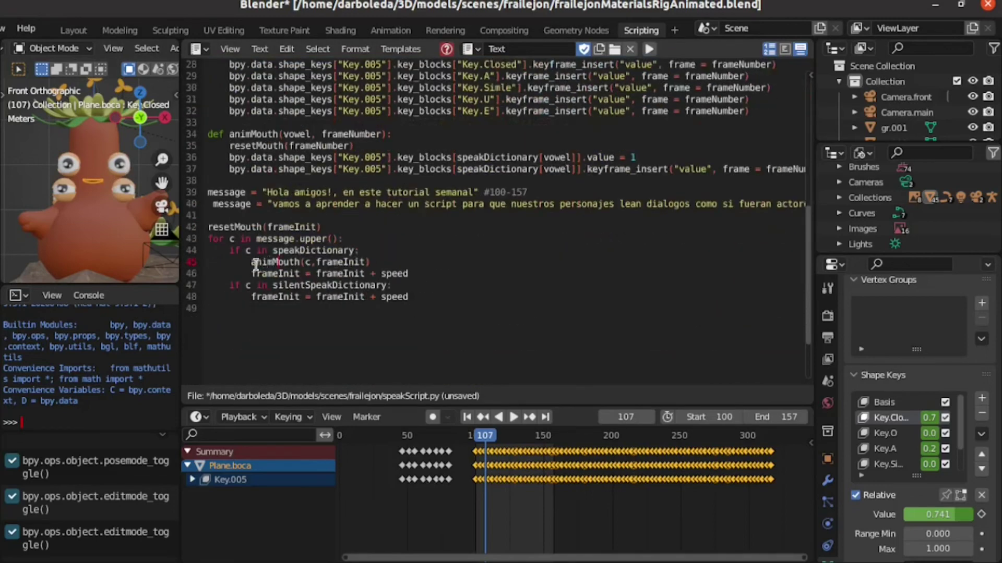
pyautogui.moveTo(252, 262); pyautogui.dragTo(354, 239)
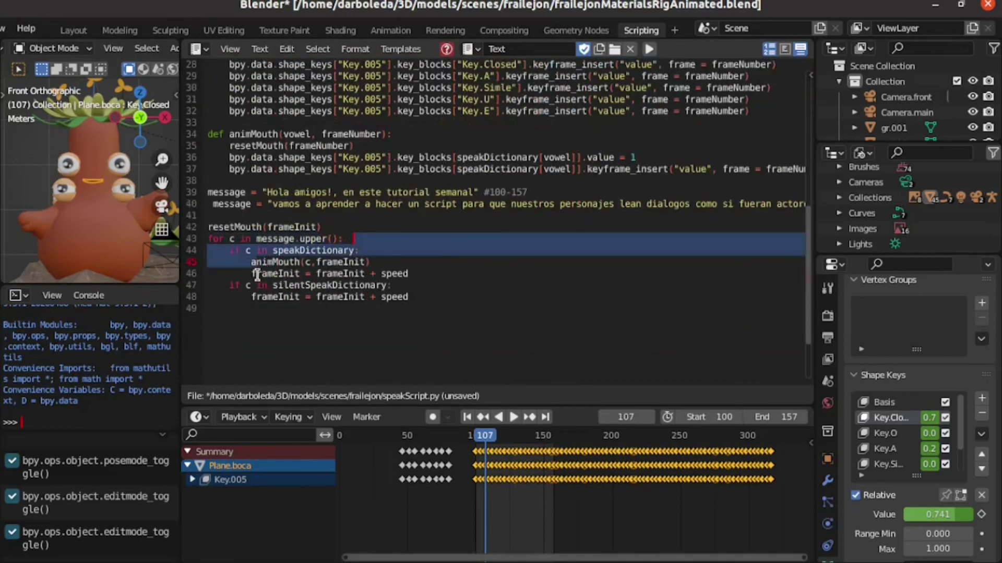
pyautogui.click(417, 327)
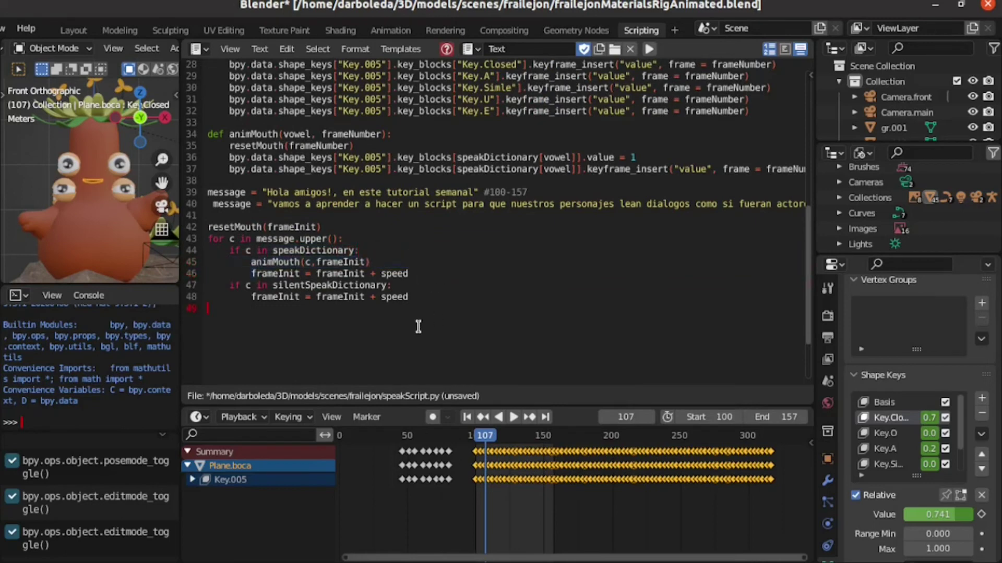
pyautogui.moveTo(223, 275); pyautogui.dragTo(413, 297)
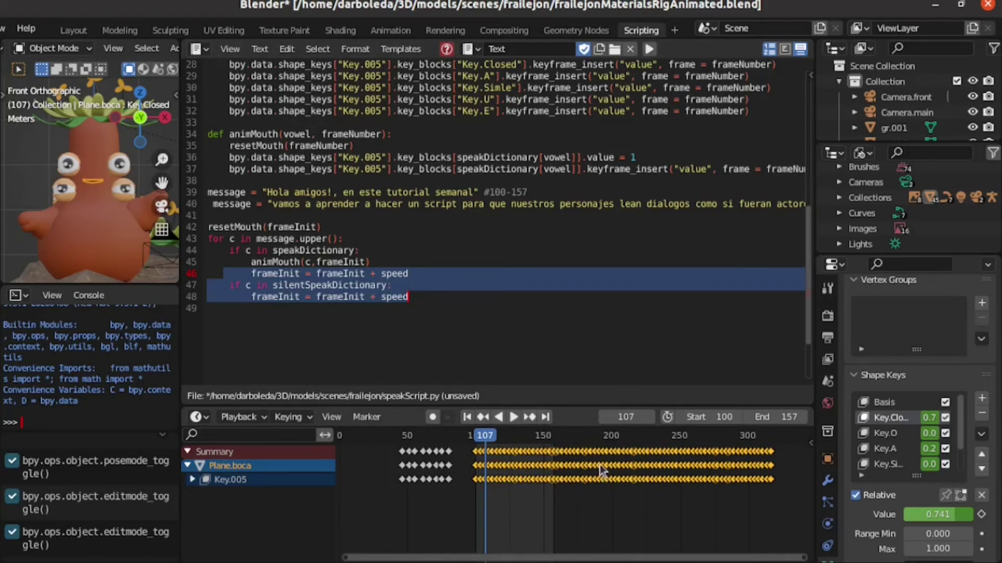
# Delete the mouth keyframes after frame 107, change the message to 'Hola amigos!', and rerun the script.
pyautogui.press('x')
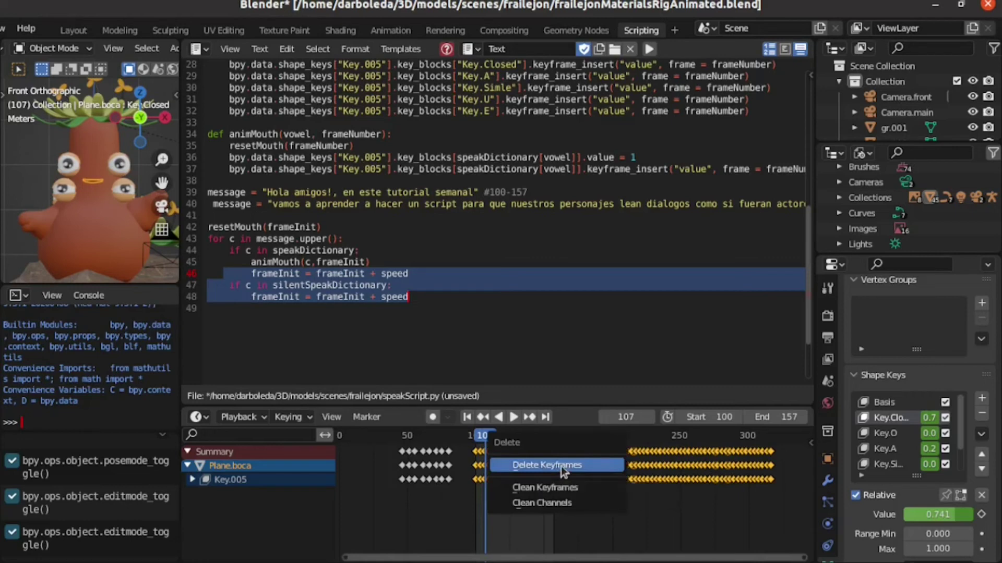
pyautogui.click(562, 465)
pyautogui.click(486, 192)
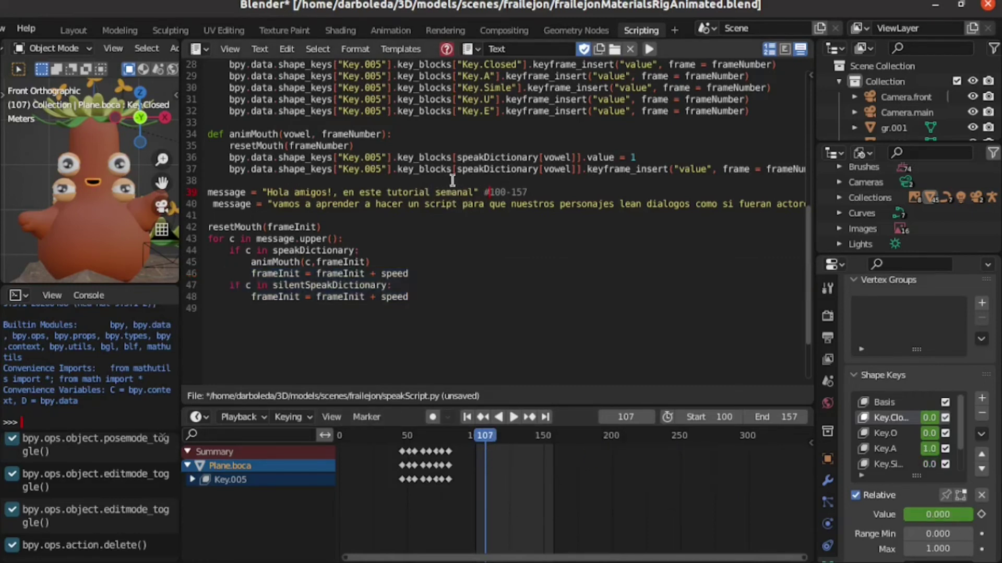
pyautogui.doubleClick(457, 187)
pyautogui.press('BackSpace')
pyautogui.press('BackSpace')
pyautogui.press('BackSpace')
pyautogui.press('BackSpace')
pyautogui.press('BackSpace')
pyautogui.press('BackSpace')
pyautogui.press('BackSpace')
pyautogui.press('BackSpace')
pyautogui.press('BackSpace')
pyautogui.press('BackSpace')
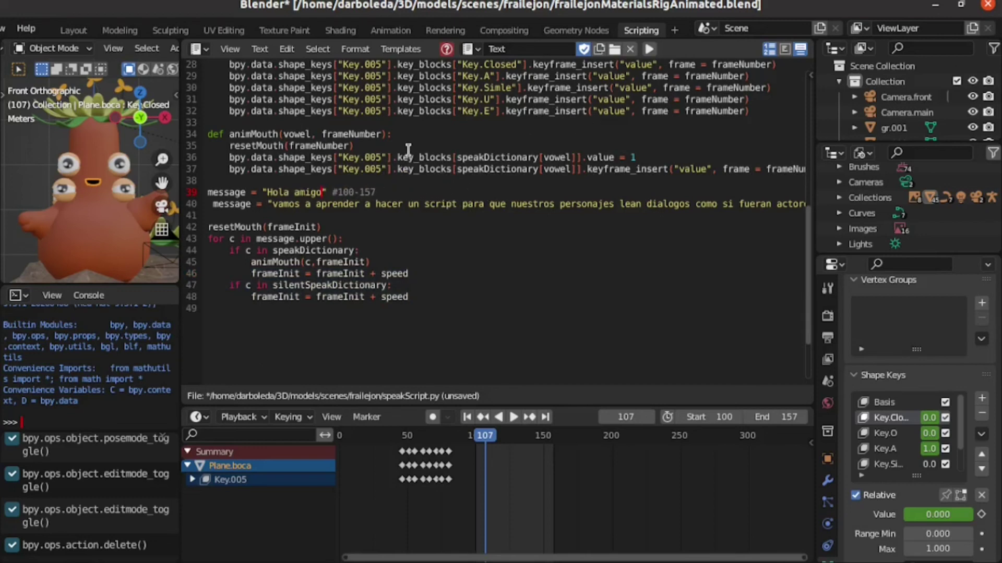
pyautogui.write('s!')
pyautogui.hotkey('alt', 'p')
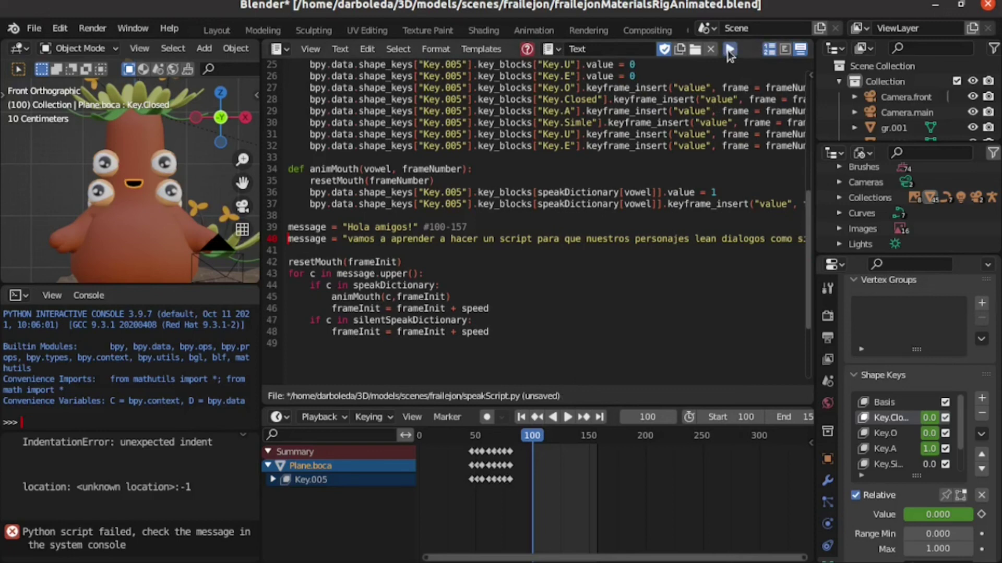
# Run the script to create mouth keyframes starting at frame 160.
pyautogui.click(729, 50)
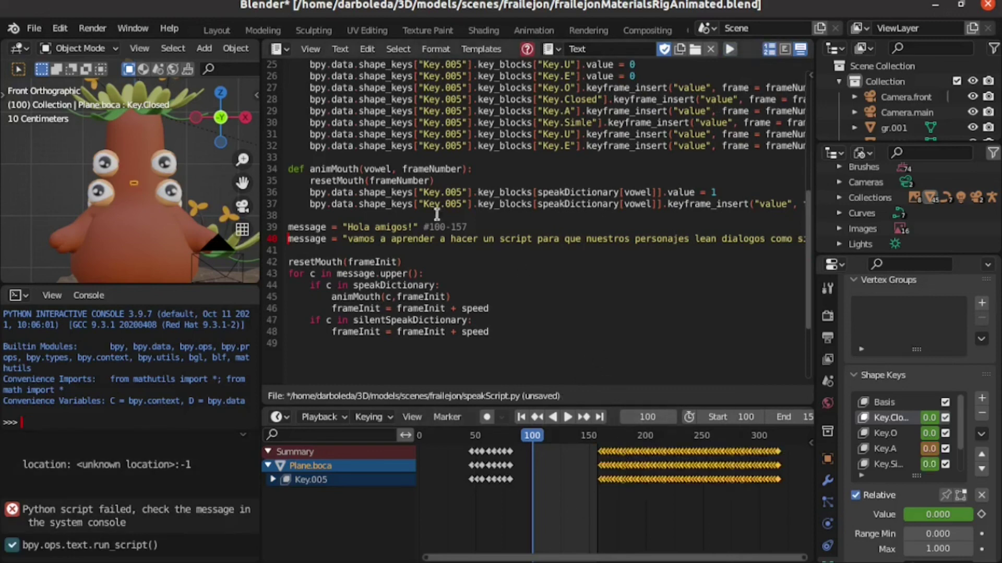
pyautogui.scroll(8, 418, 211)
pyautogui.doubleClick(357, 99)
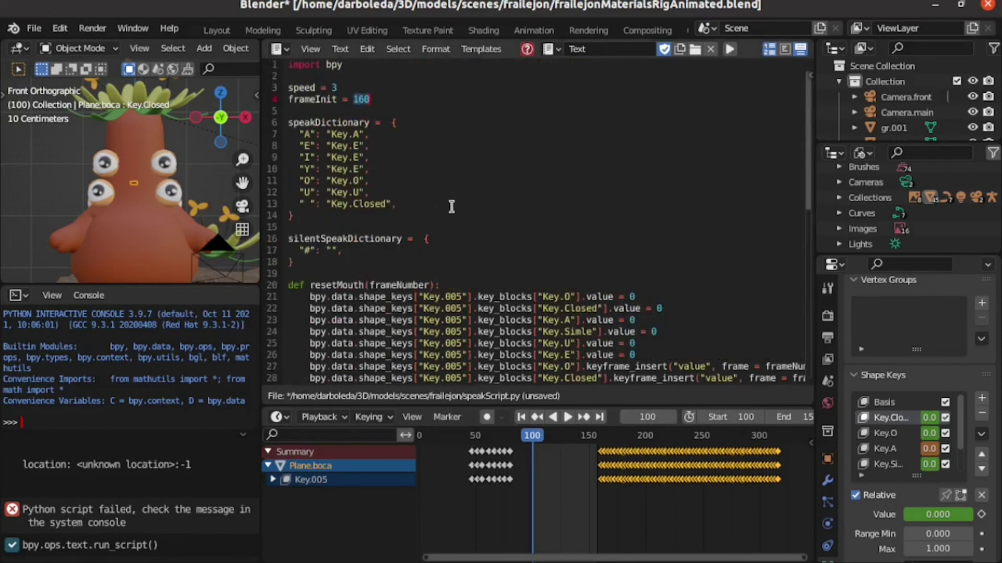
# Play the animation from frame 157 to check the mouth's vowel shapes, then stop.
pyautogui.click(597, 438)
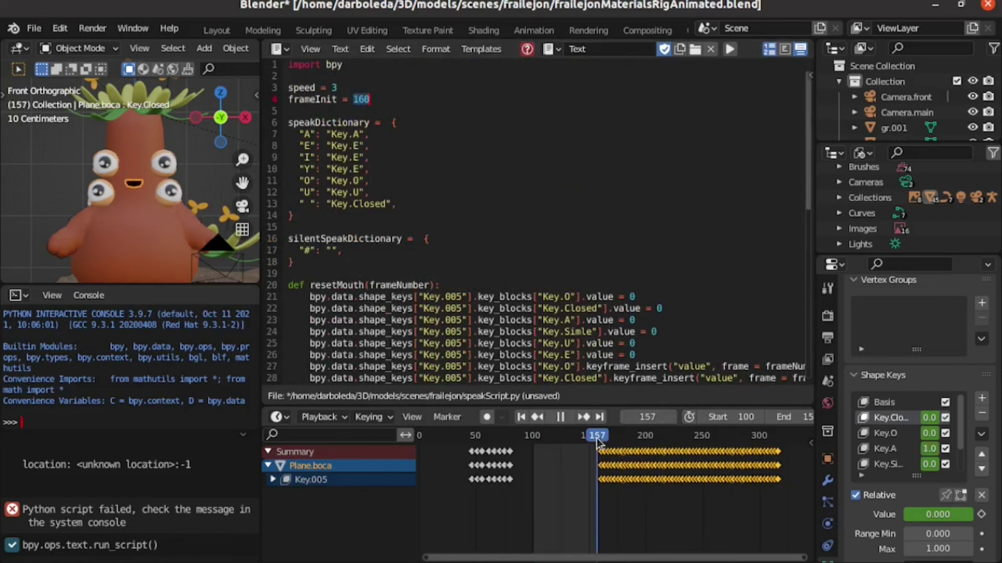
pyautogui.scroll(-3, 470, 204)
pyautogui.scroll(-2, 470, 203)
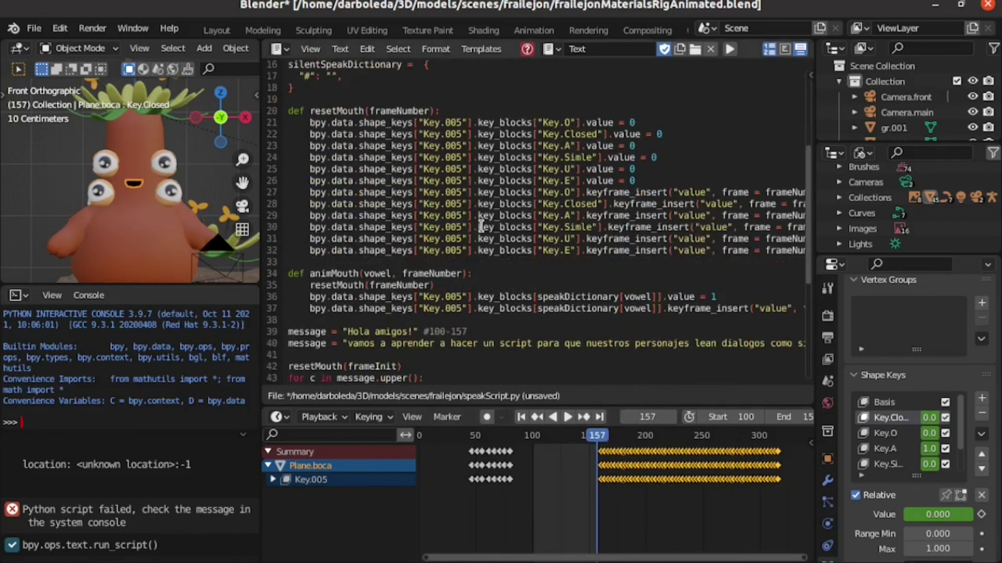
pyautogui.scroll(-2, 459, 219)
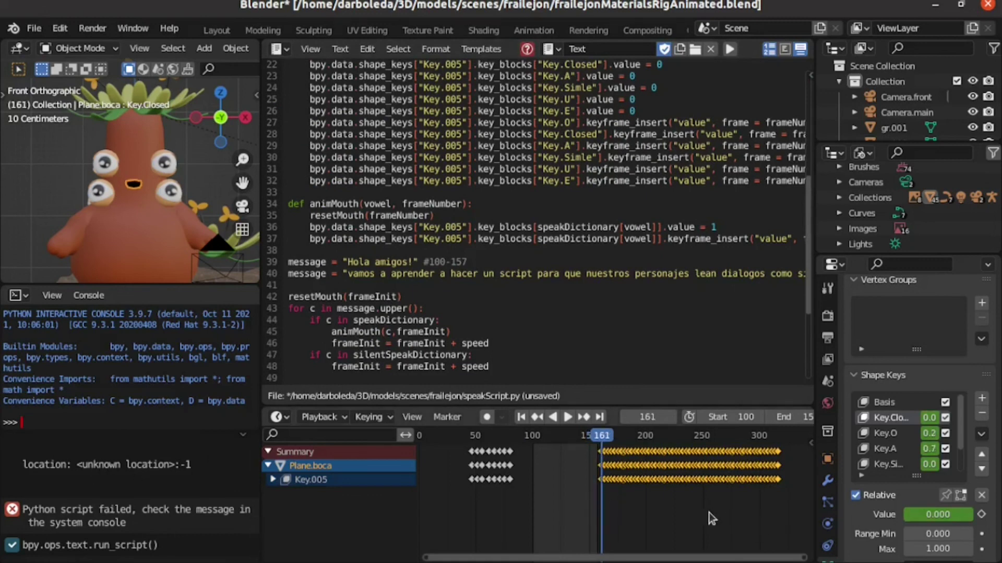
pyautogui.press('space')
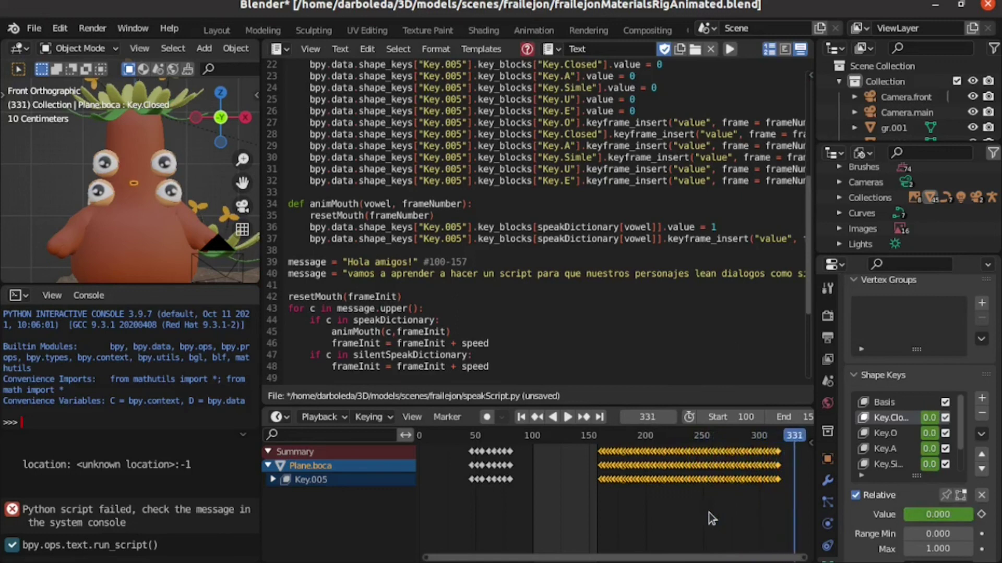
pyautogui.press('Escape')
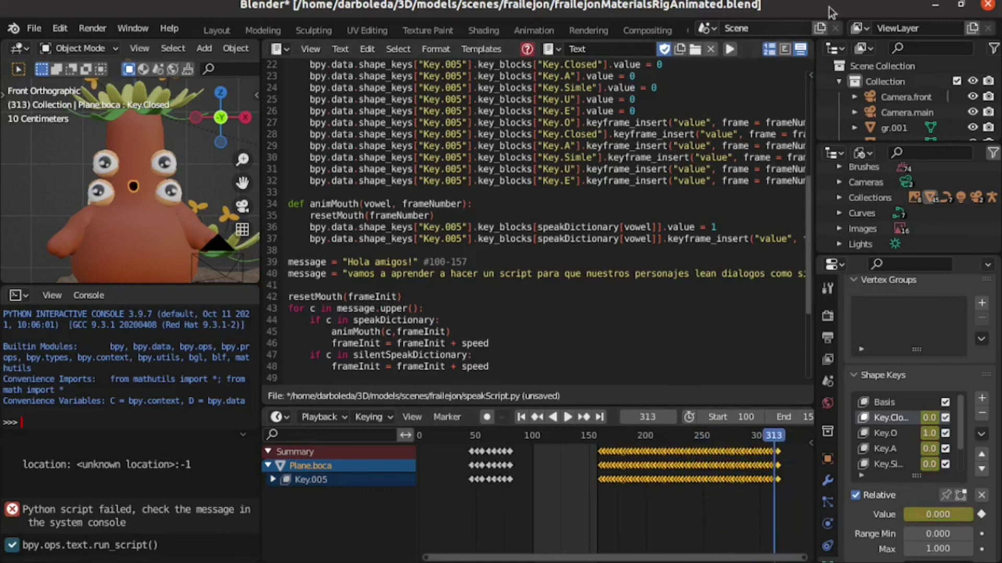